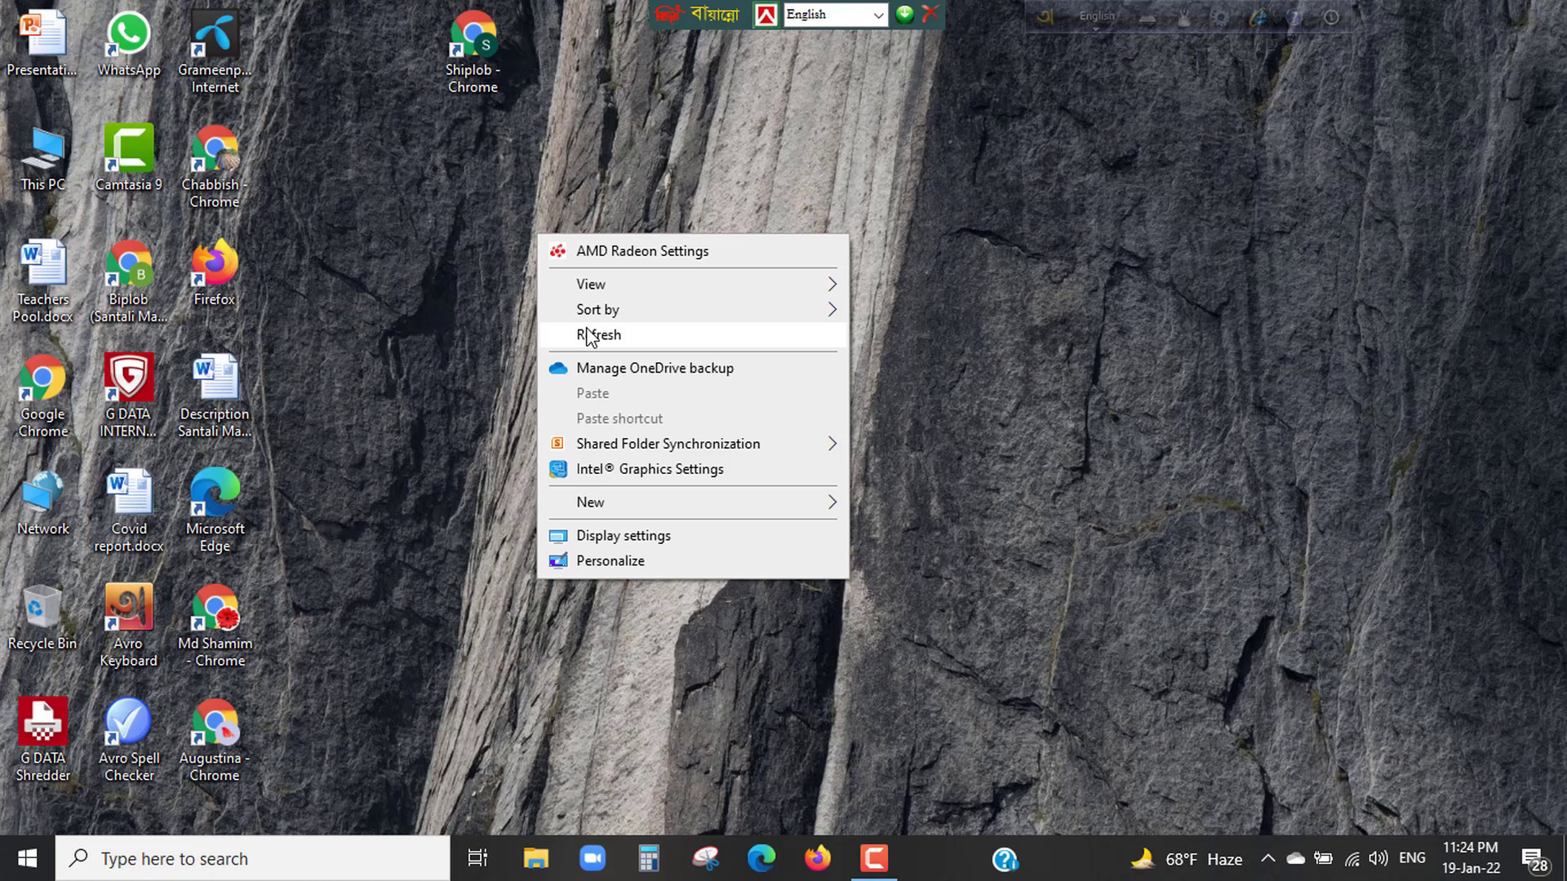
right_click(522, 233)
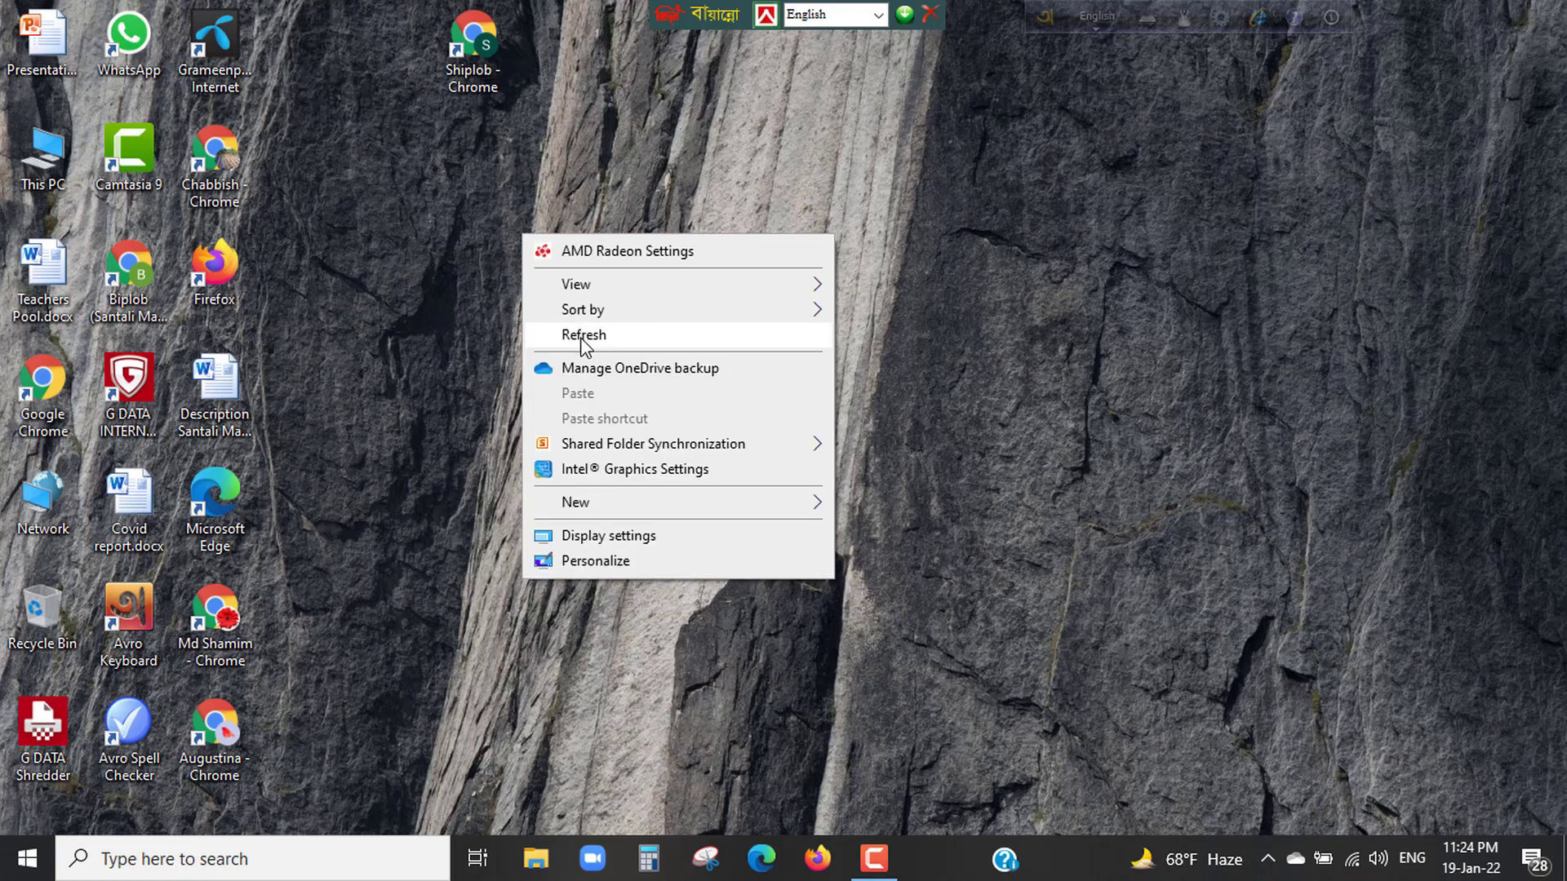
click(584, 336)
right_click(521, 235)
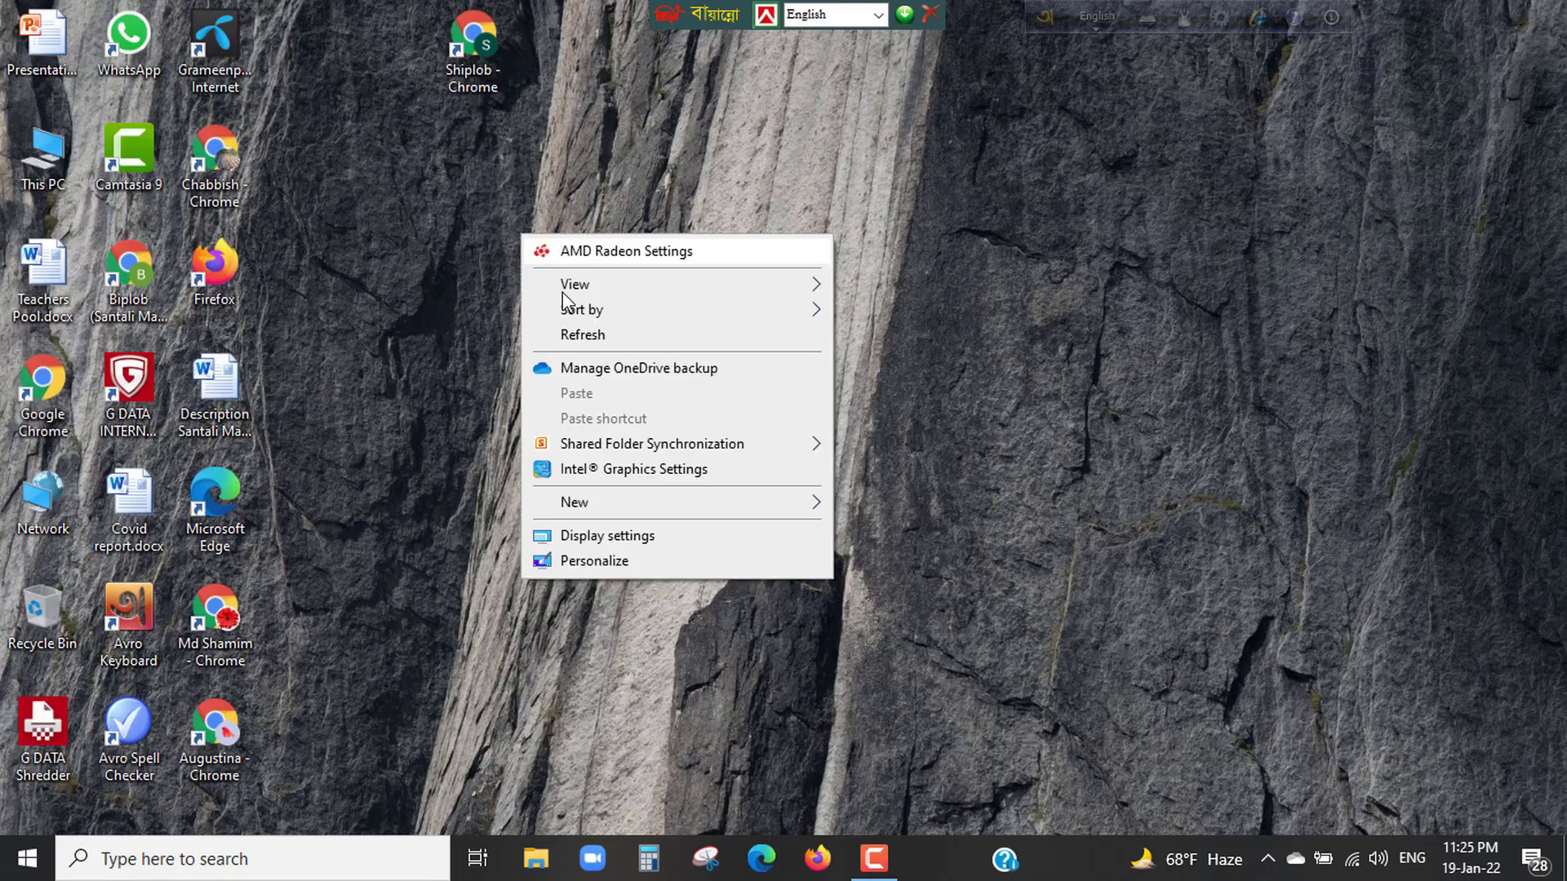
click(575, 332)
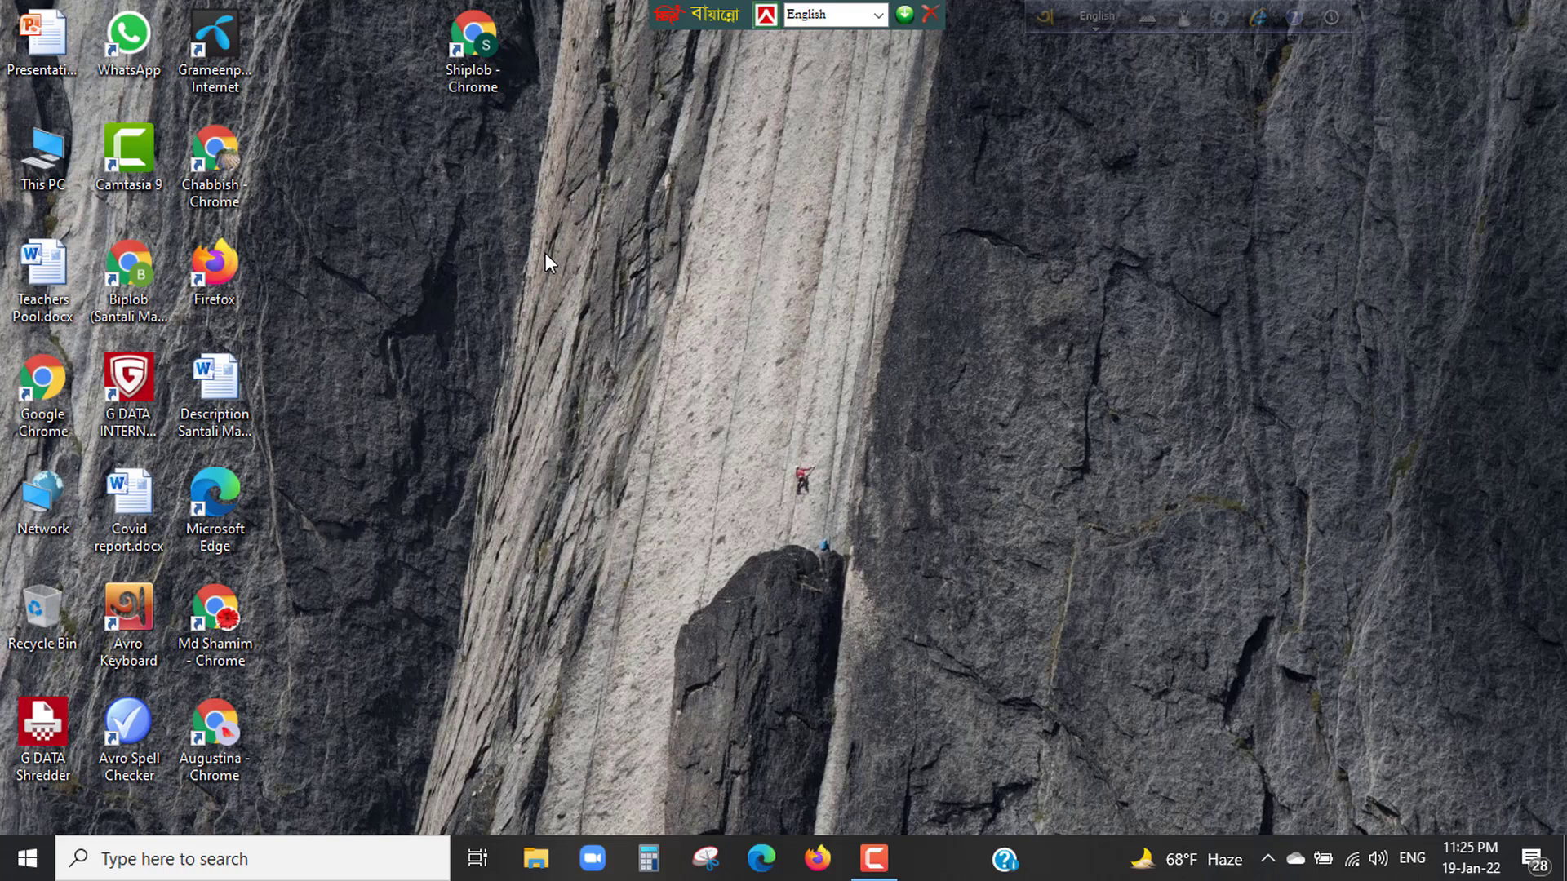
right_click(545, 253)
click(577, 352)
right_click(533, 229)
click(584, 328)
right_click(530, 224)
click(603, 331)
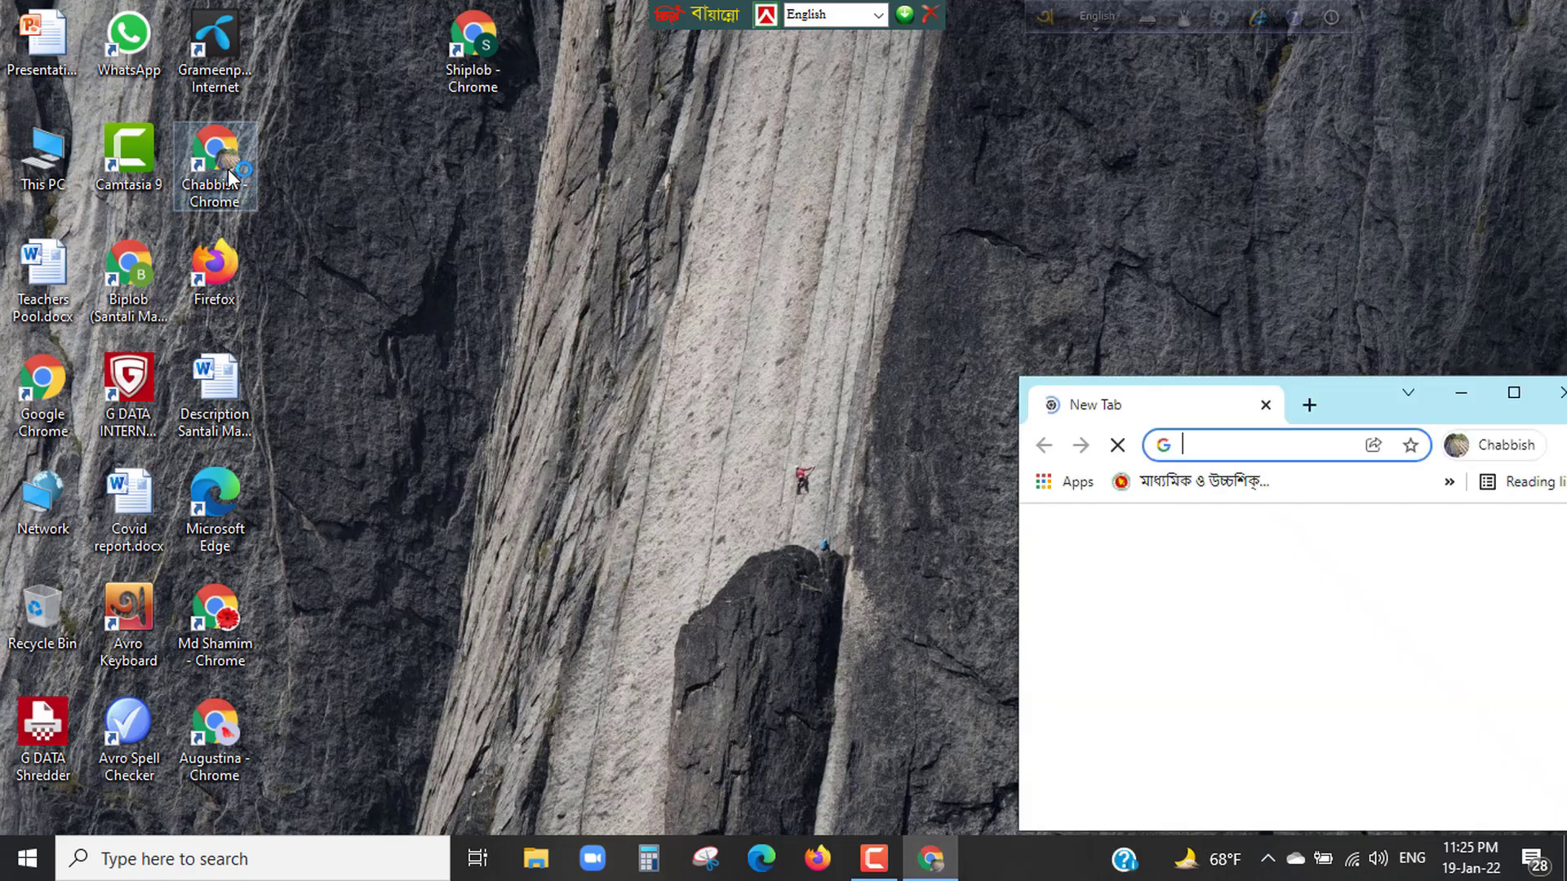
Maximize the browser window and load the website banbeis.gov.bd in a fresh tab.
click(1511, 393)
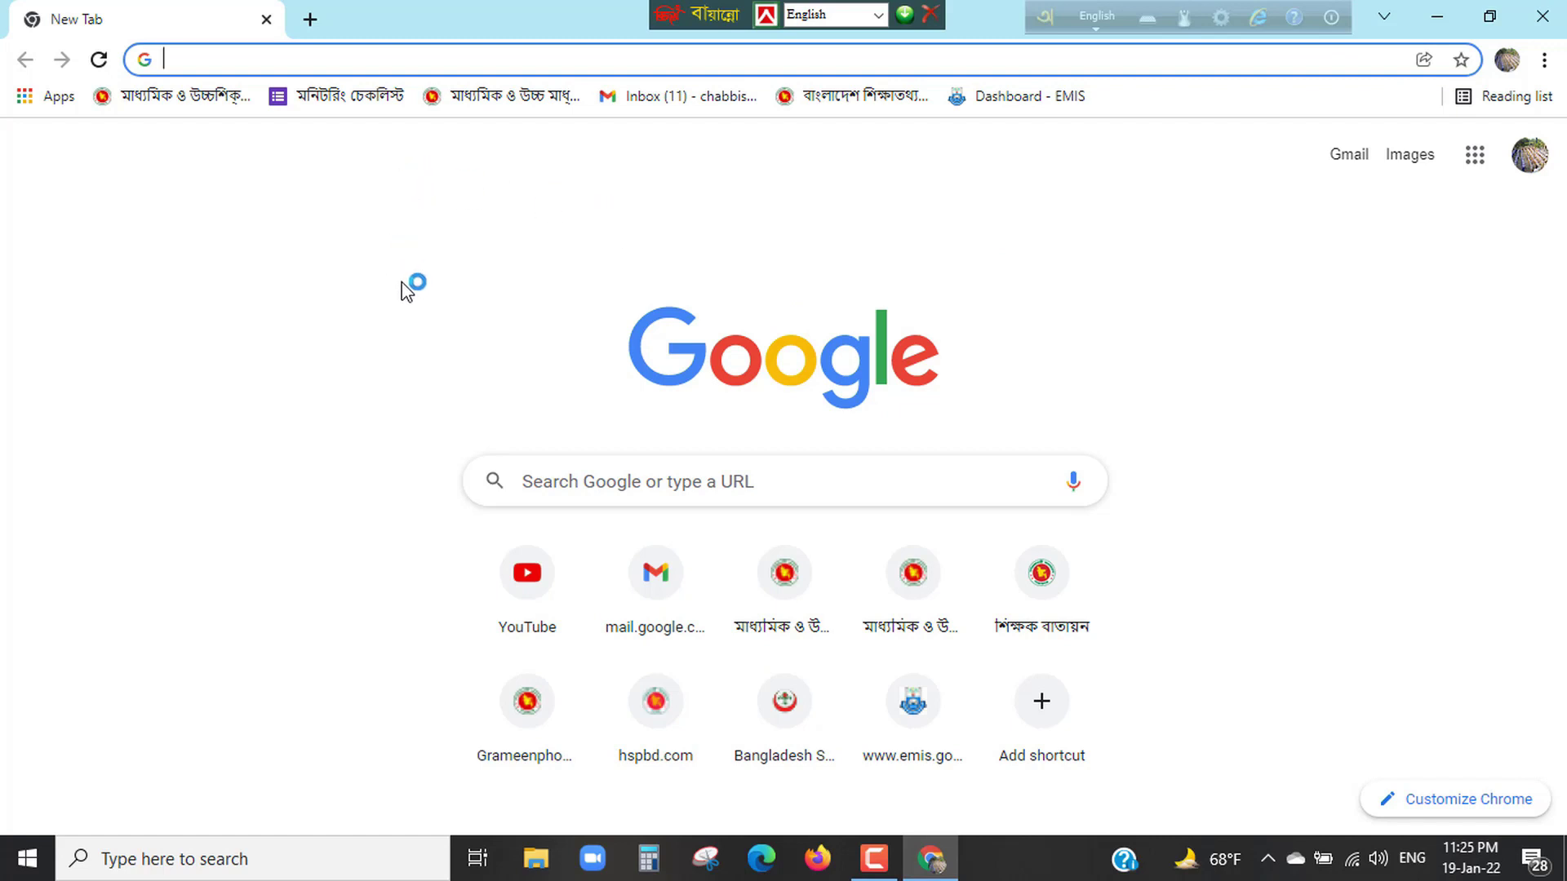
click(310, 19)
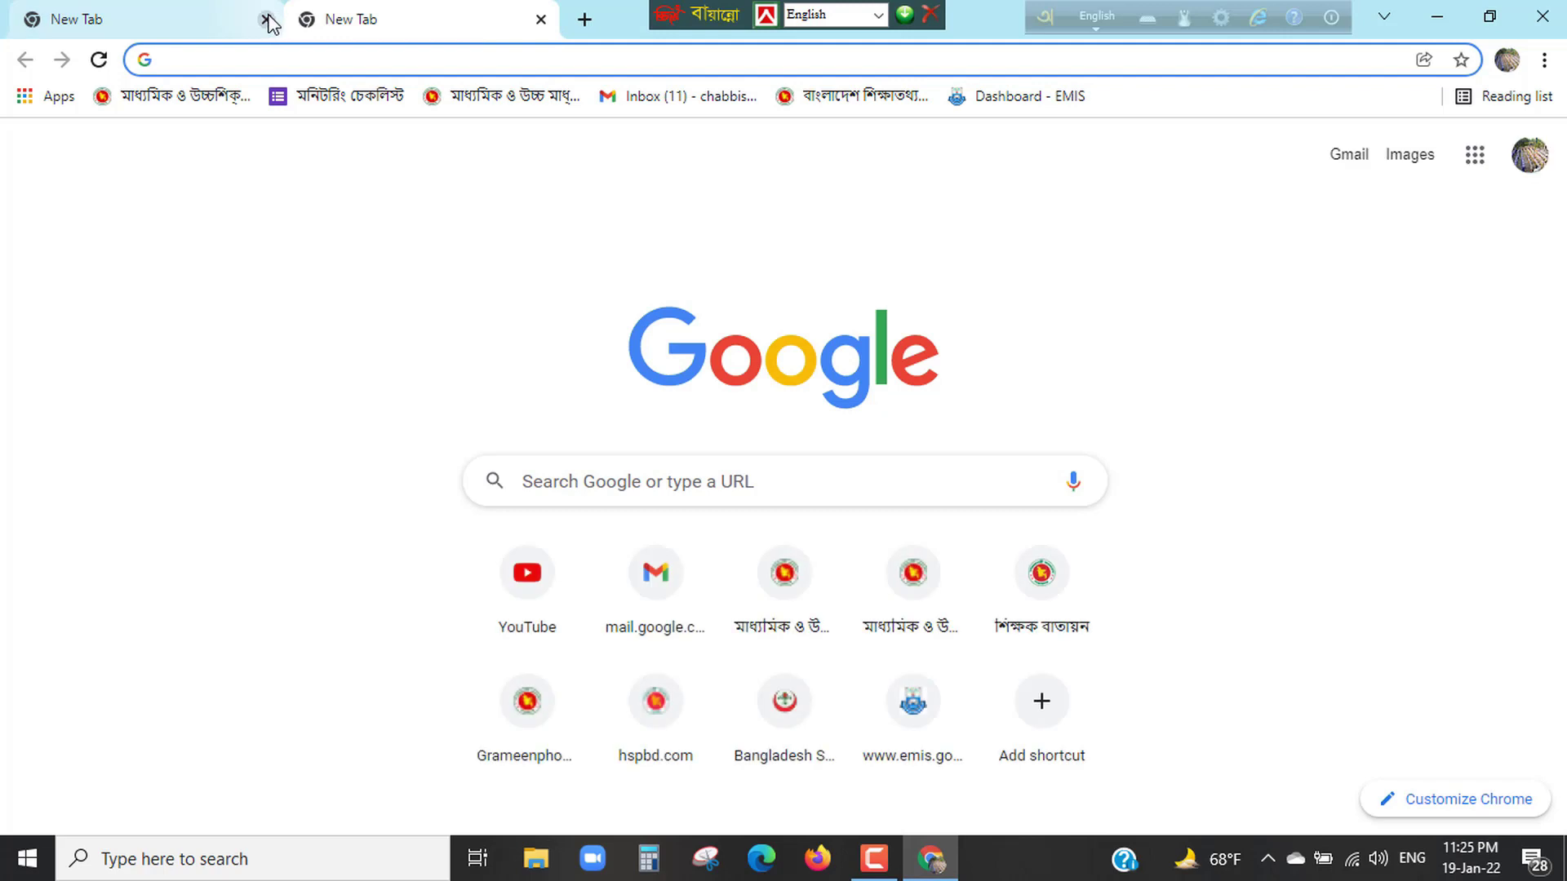
click(266, 20)
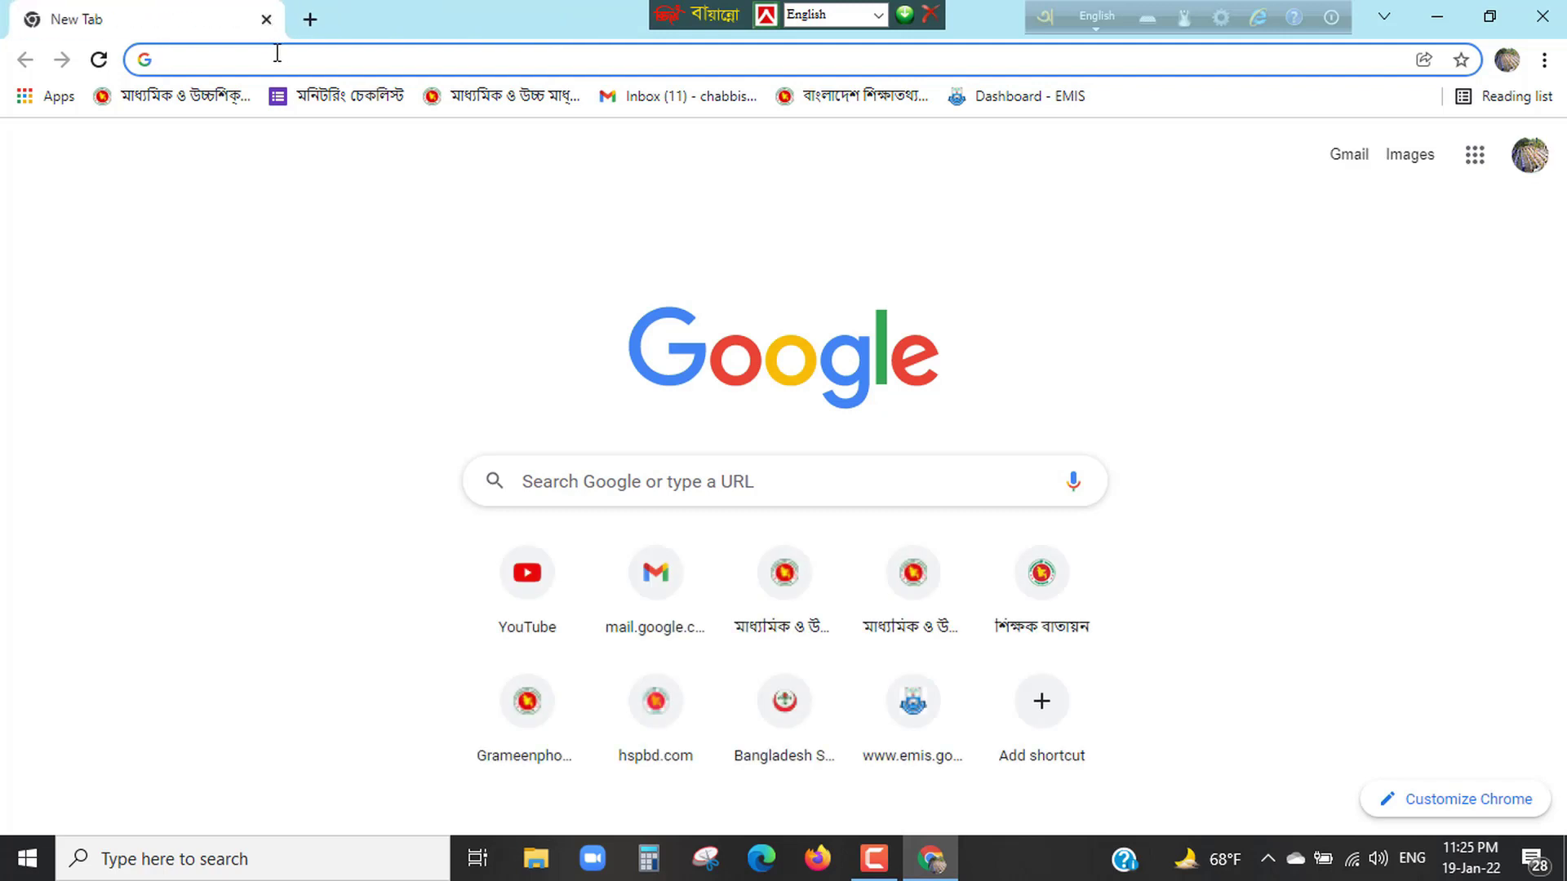
text(b)
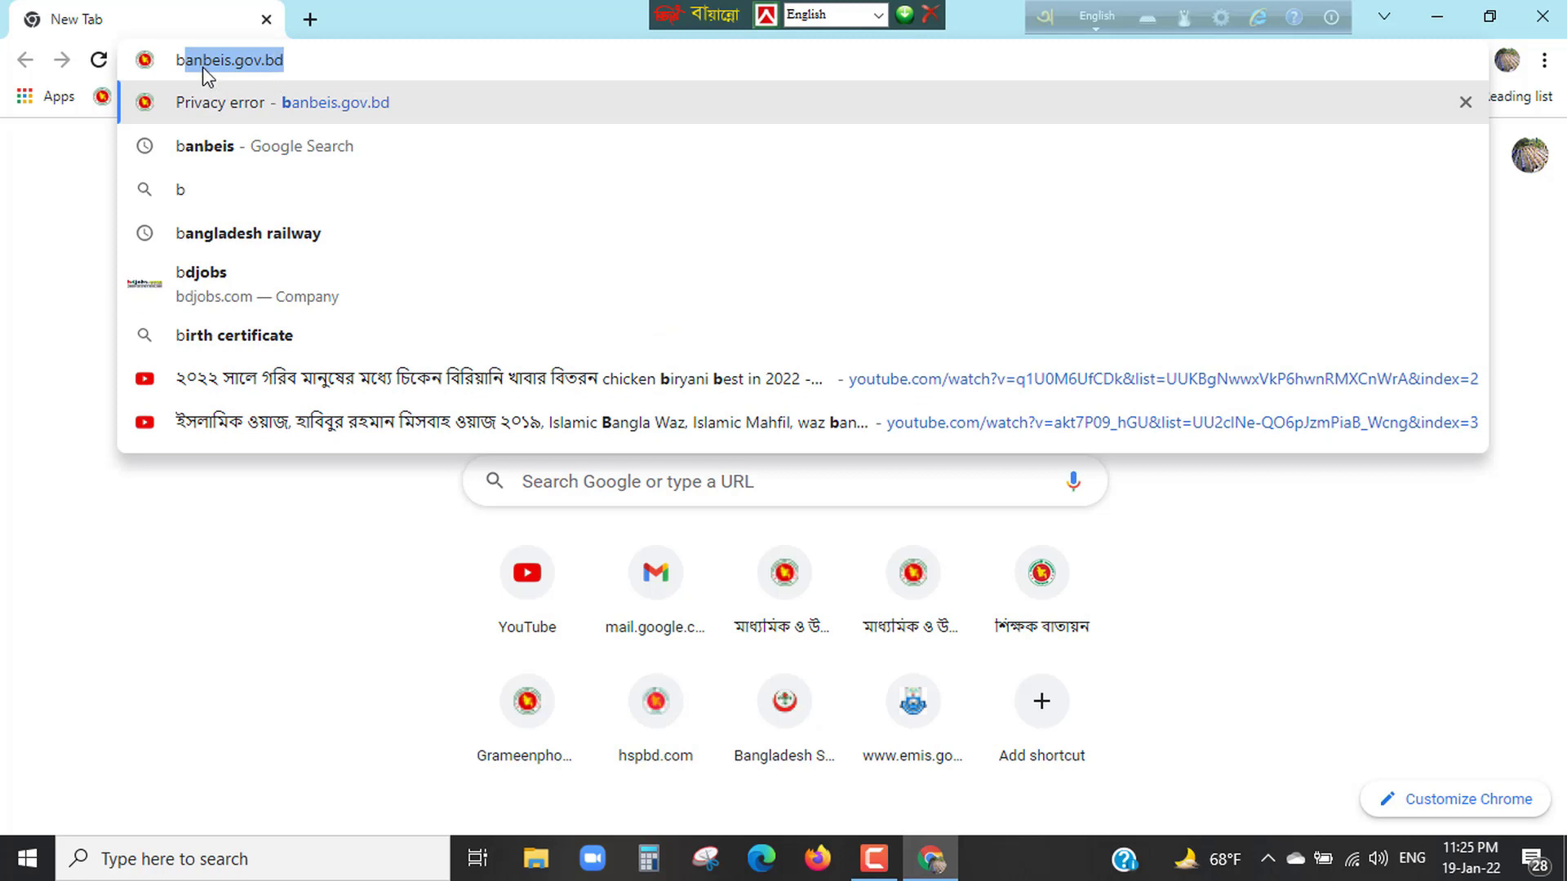
text(anbeis)
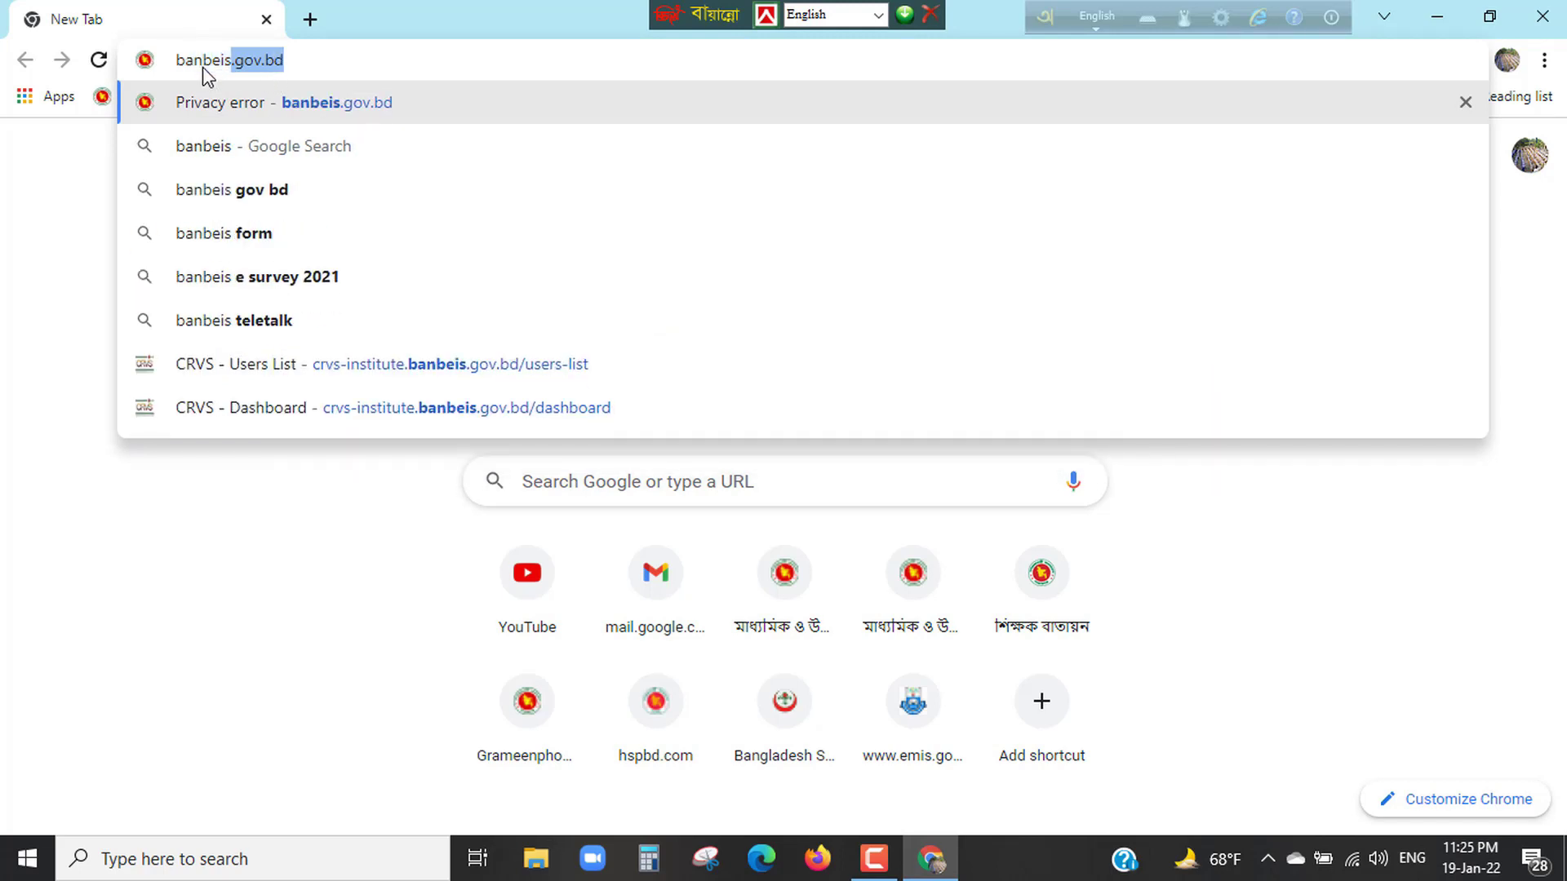
text(.go)
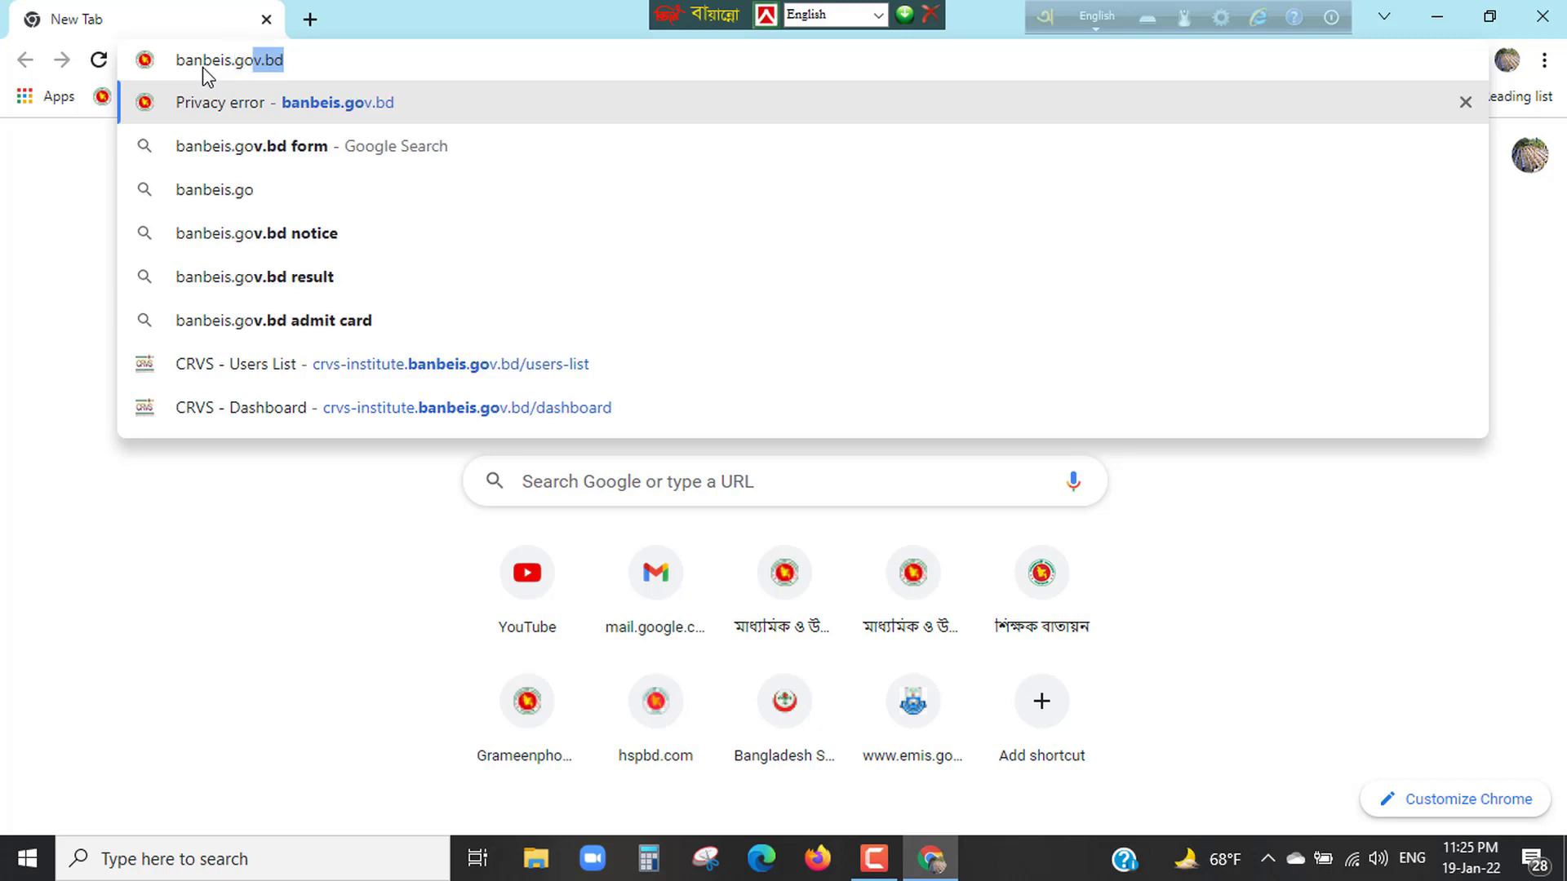
text(v.)
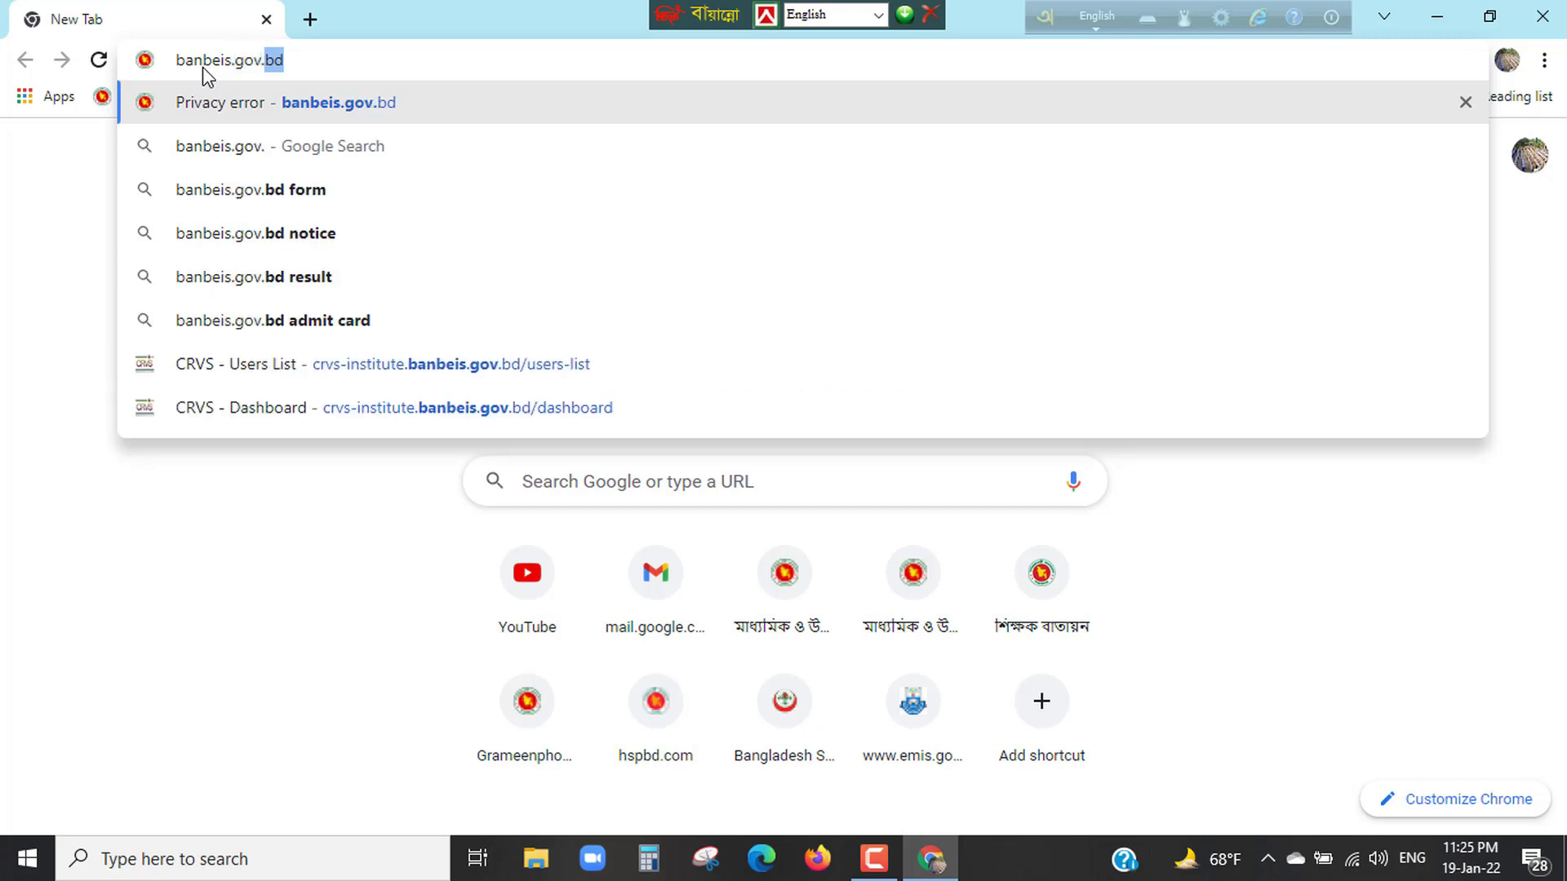
text(bd)
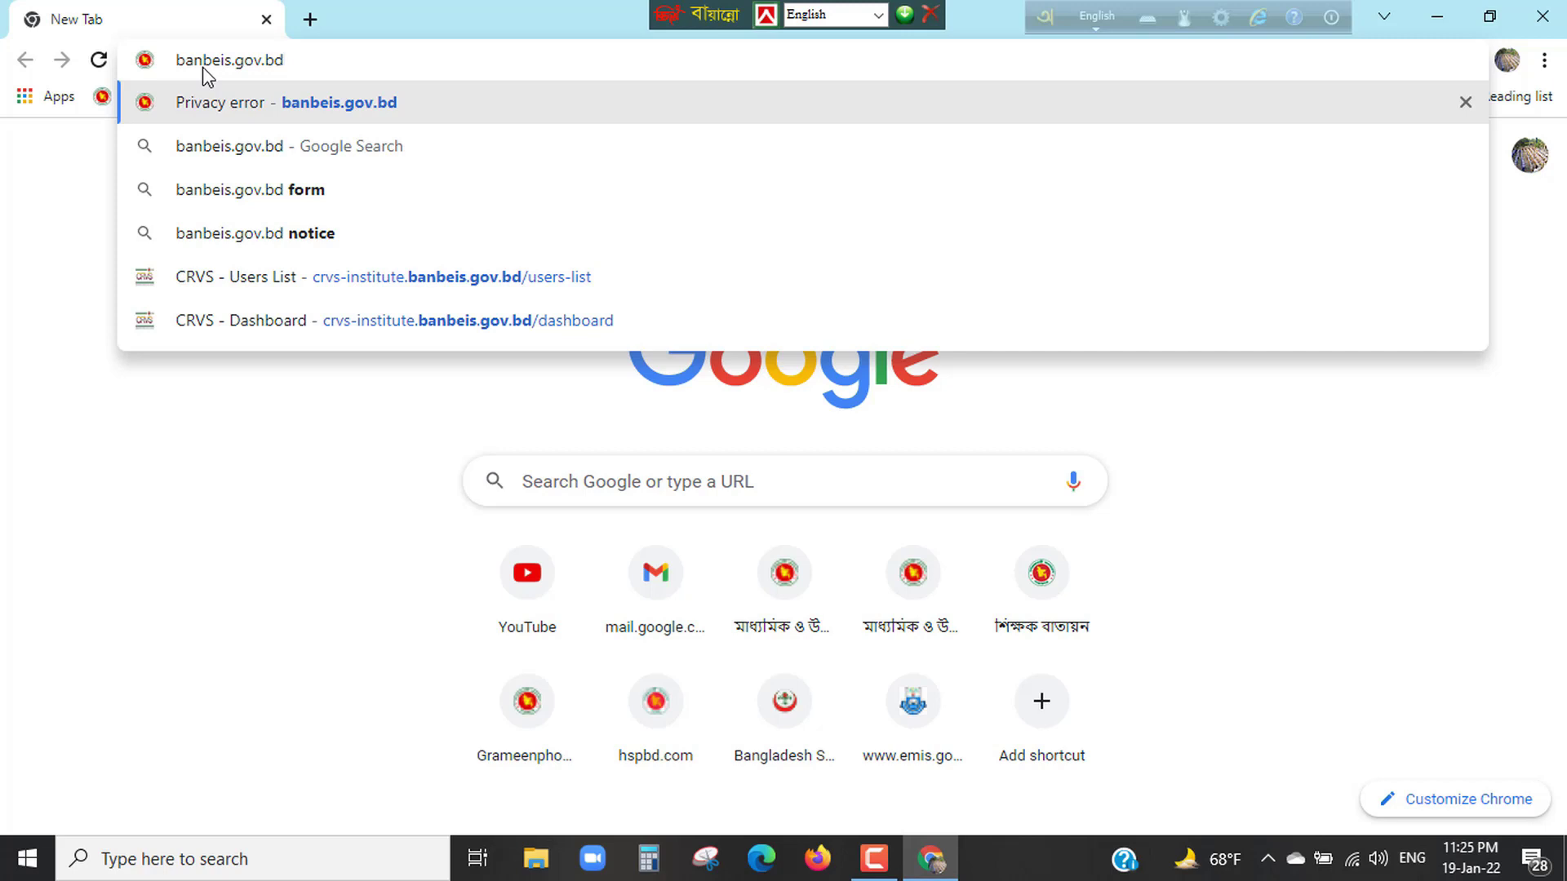
key(Return)
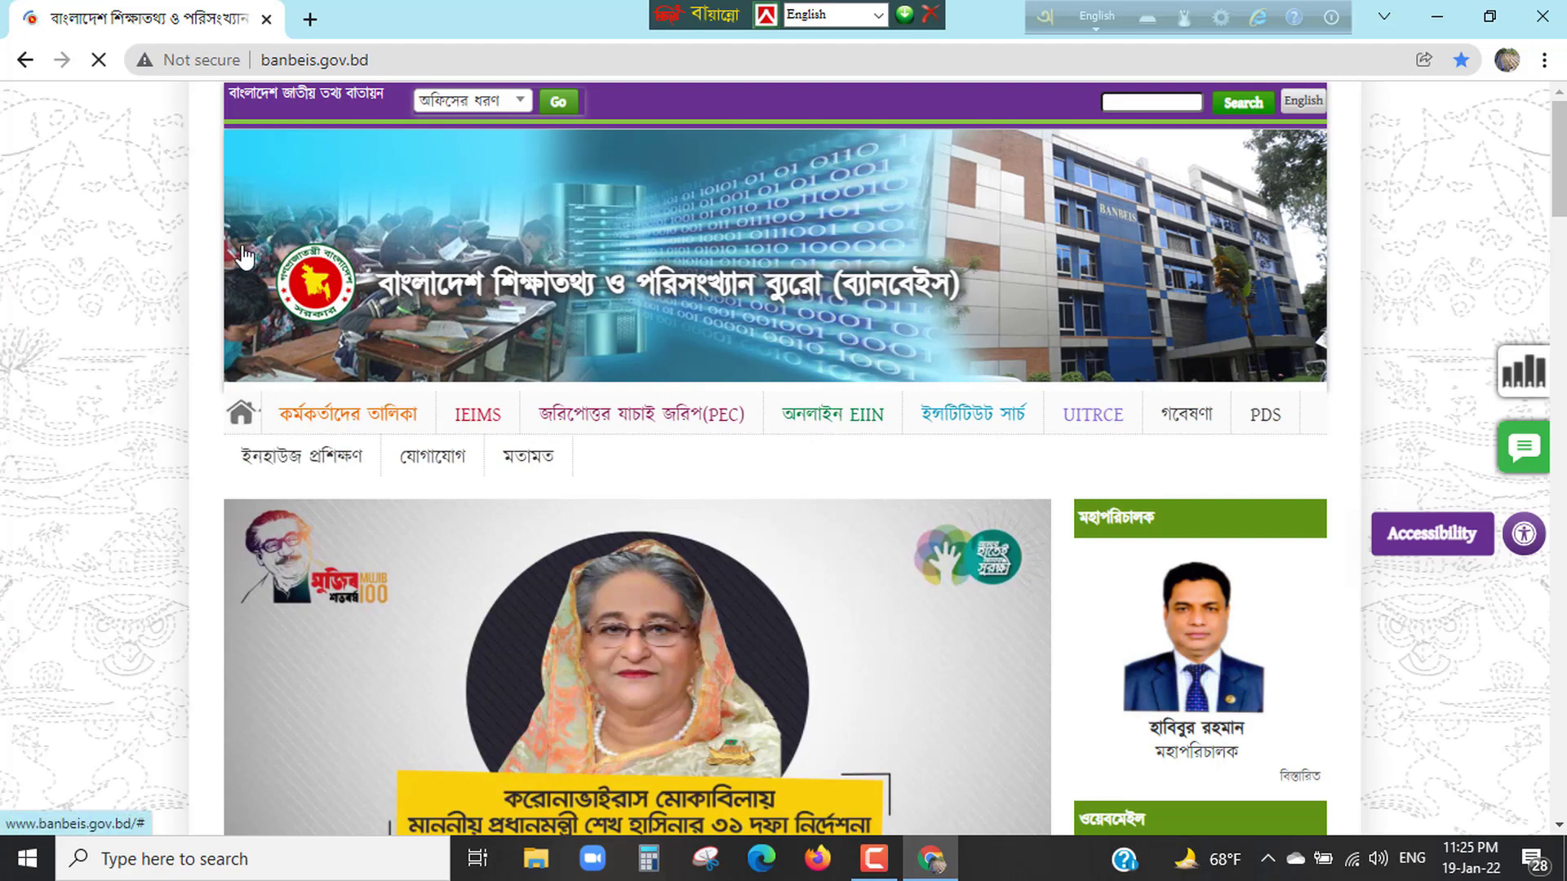
Go to the ইউনিক আইডি লাইভ সার্ভার (Unique ID live server) page listed under IEIMS on the BANBEIS site.
scroll(571, 355, down, 5)
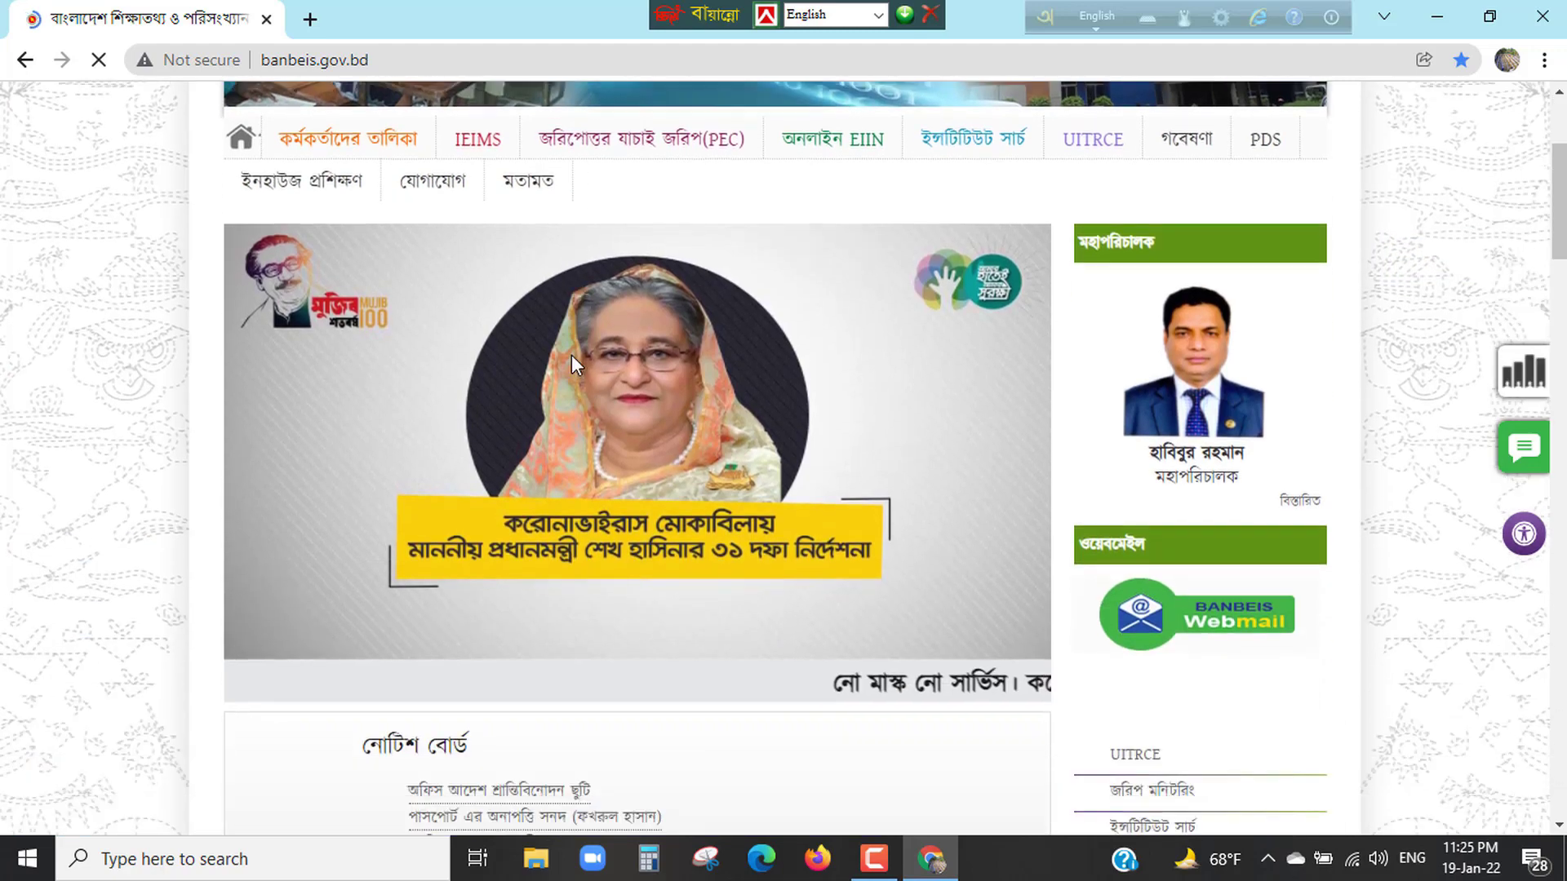
scroll(549, 400, down, 10)
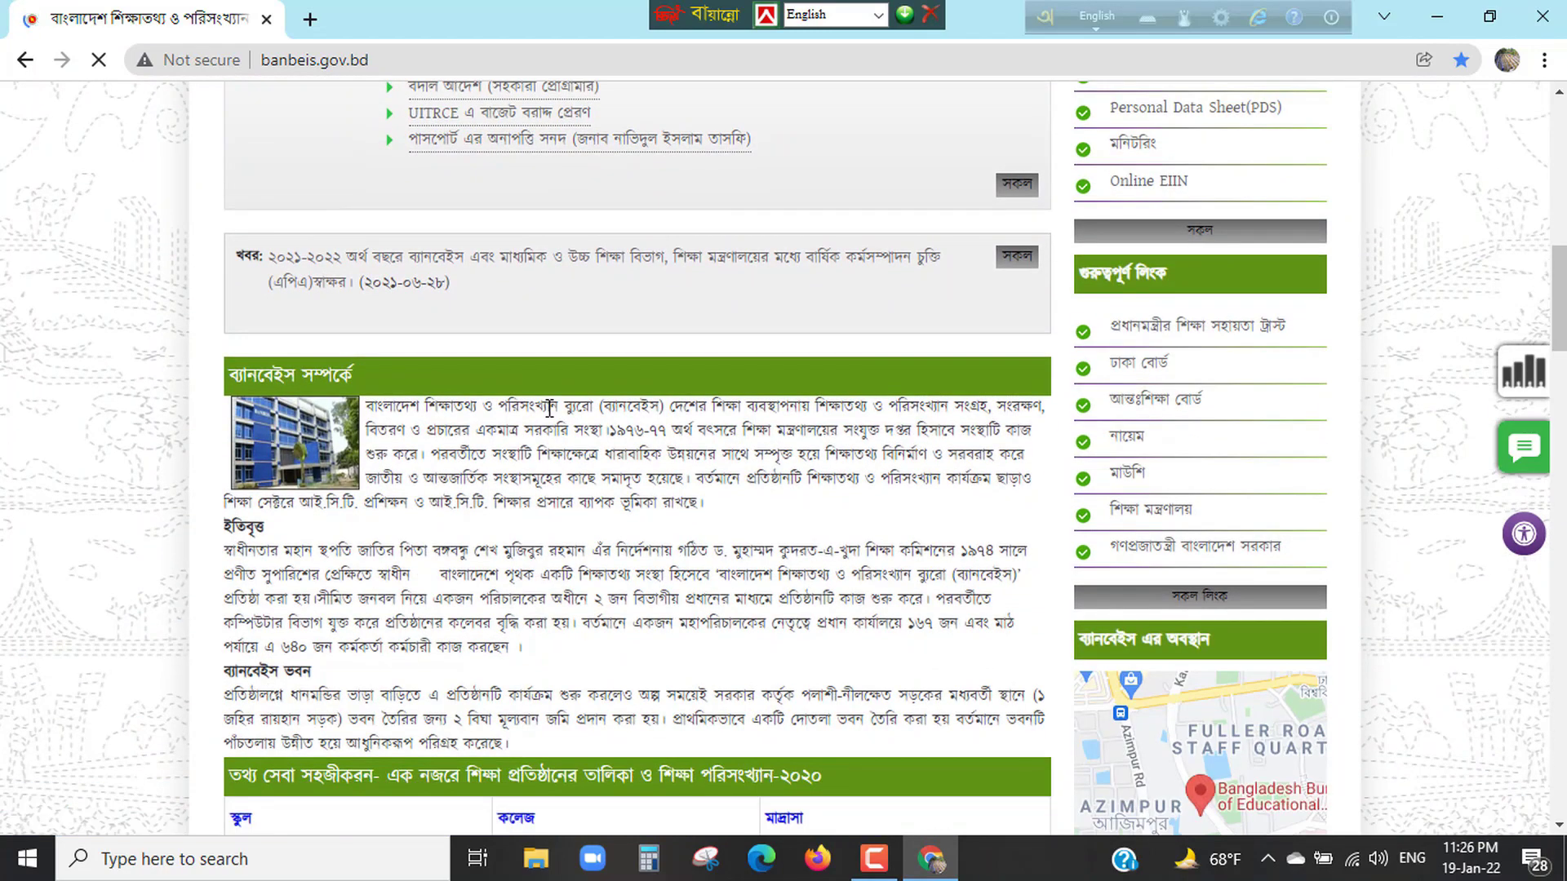
scroll(549, 408, down, 2)
scroll(551, 412, up, 10)
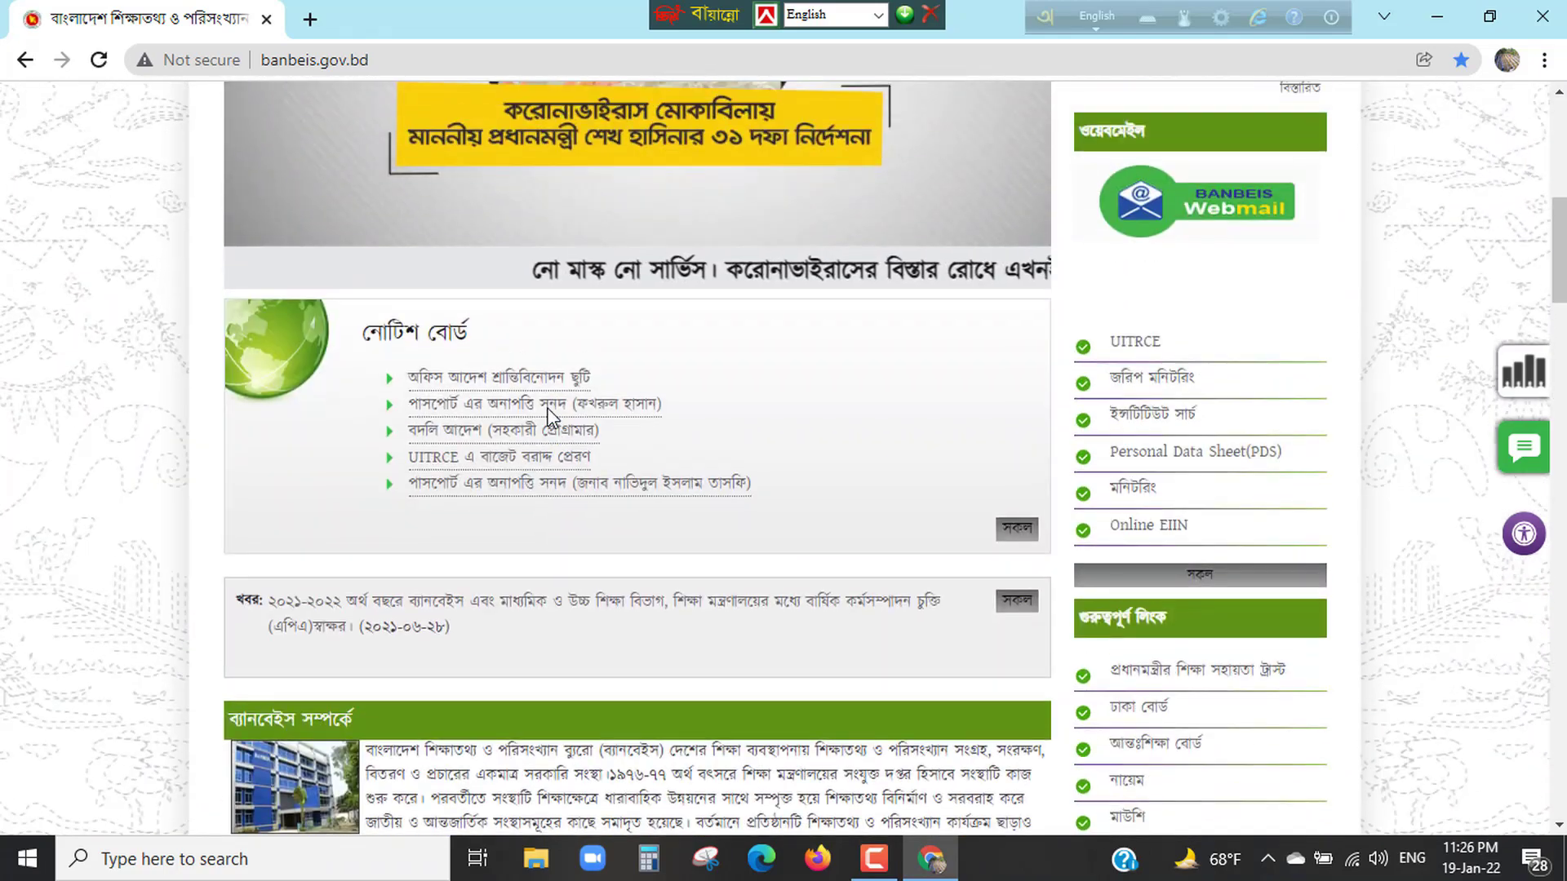
scroll(552, 418, up, 7)
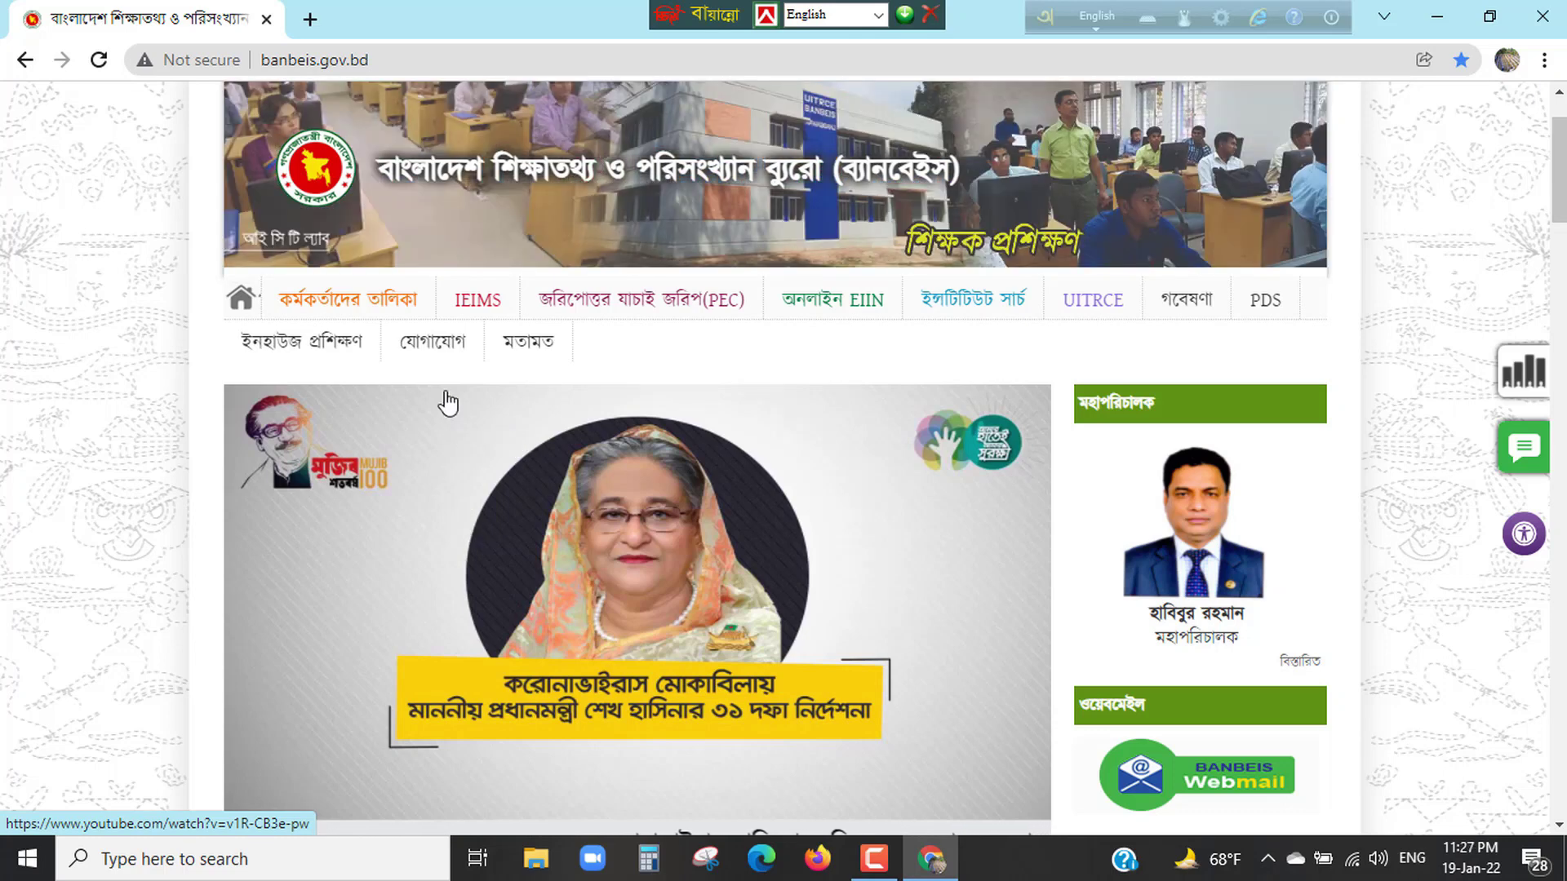
mouse_move(549, 310)
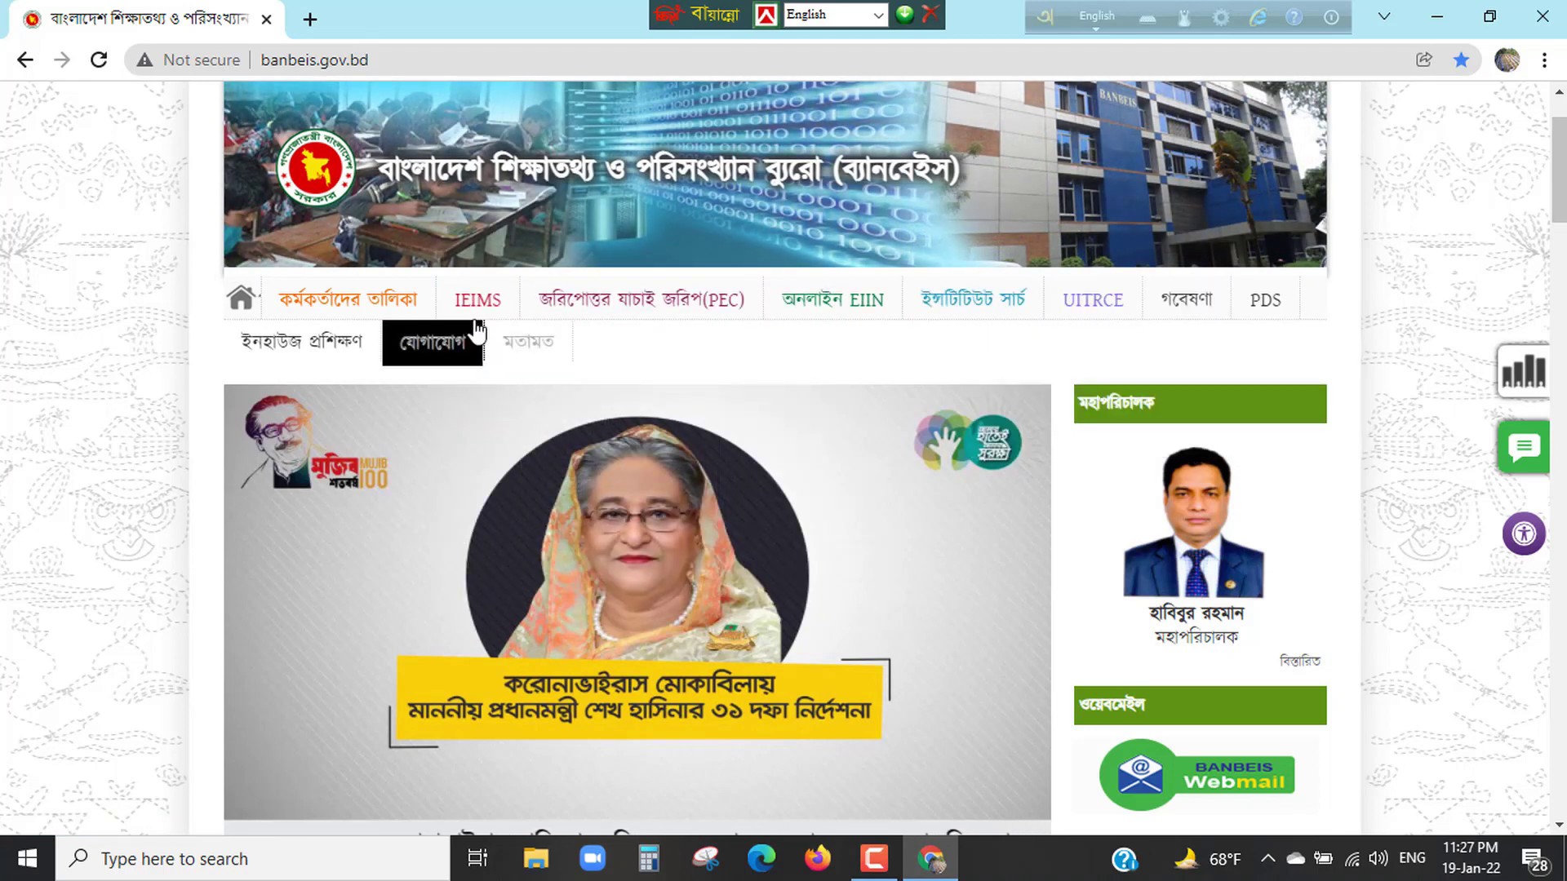
mouse_move(476, 312)
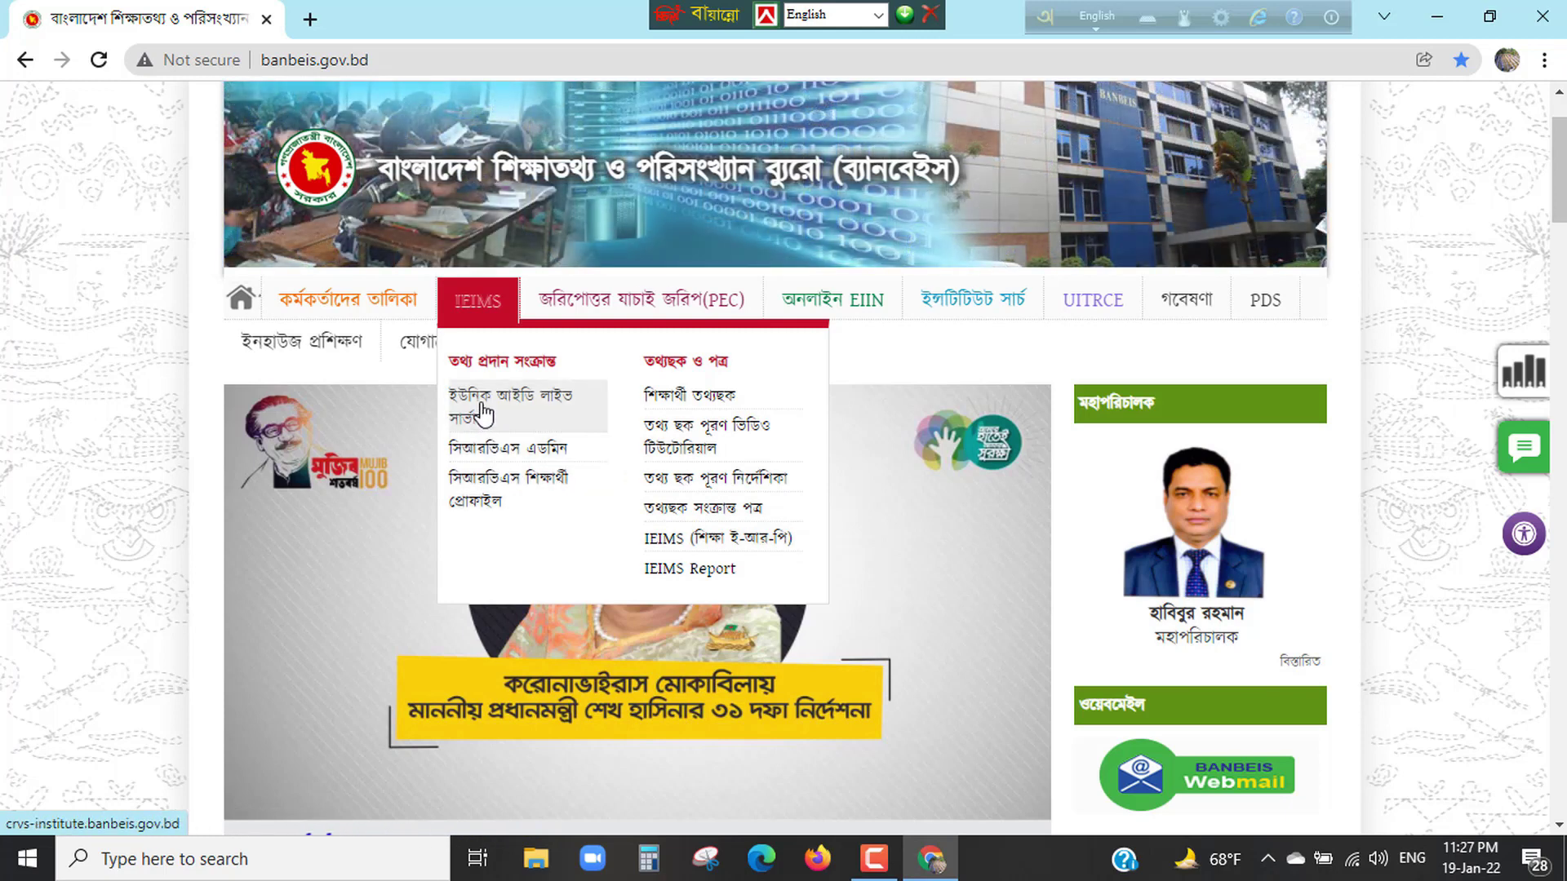
click(483, 412)
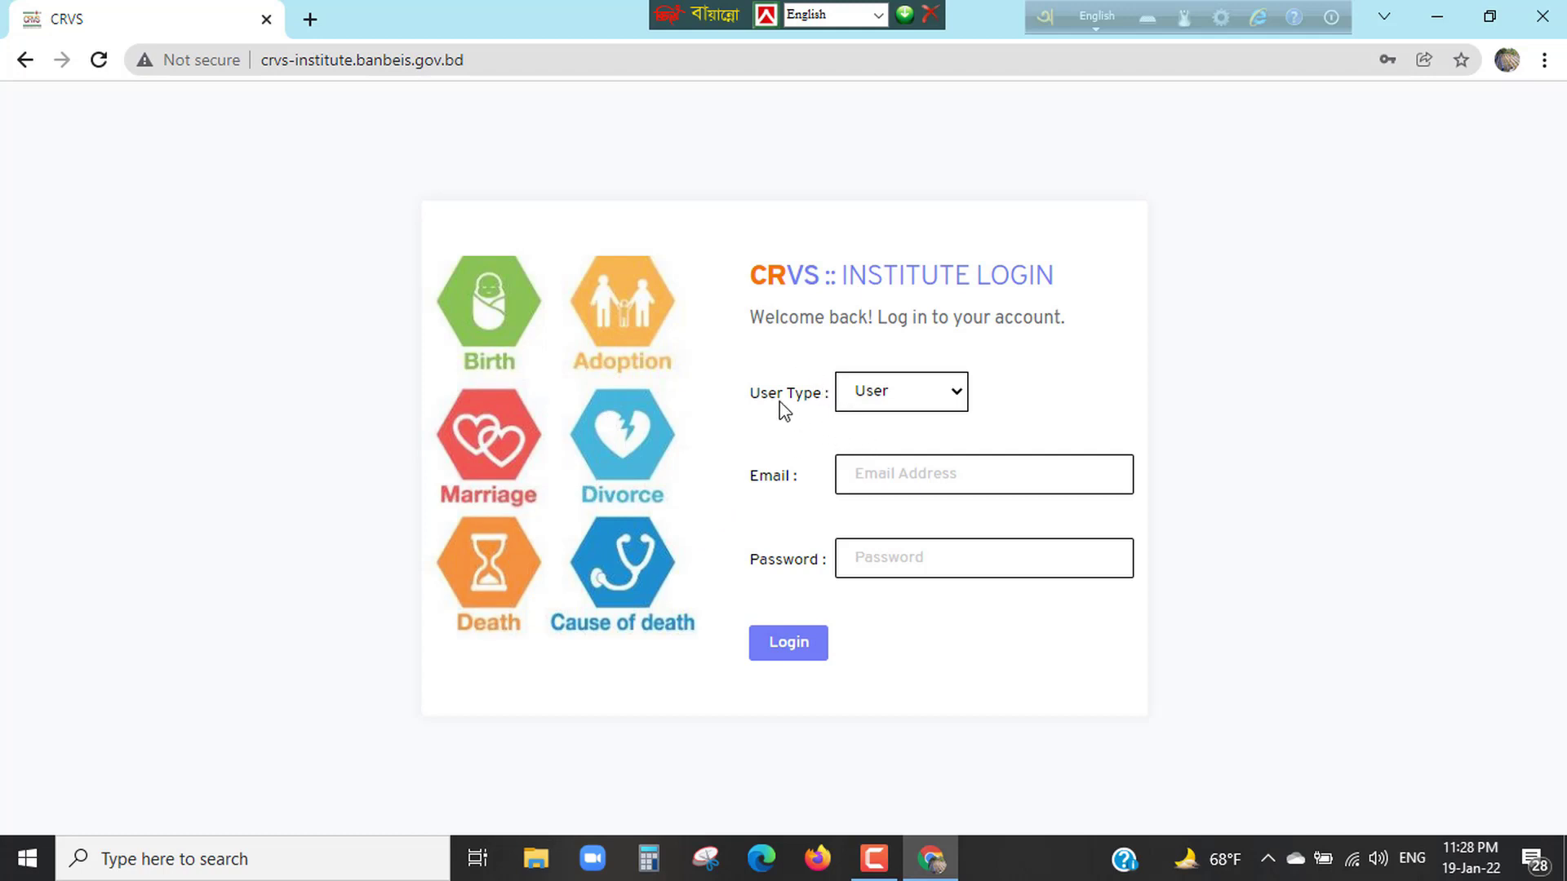
Log in to the CRVS institute site as user type Admin with the saved EIIN number and password.
click(945, 397)
click(898, 421)
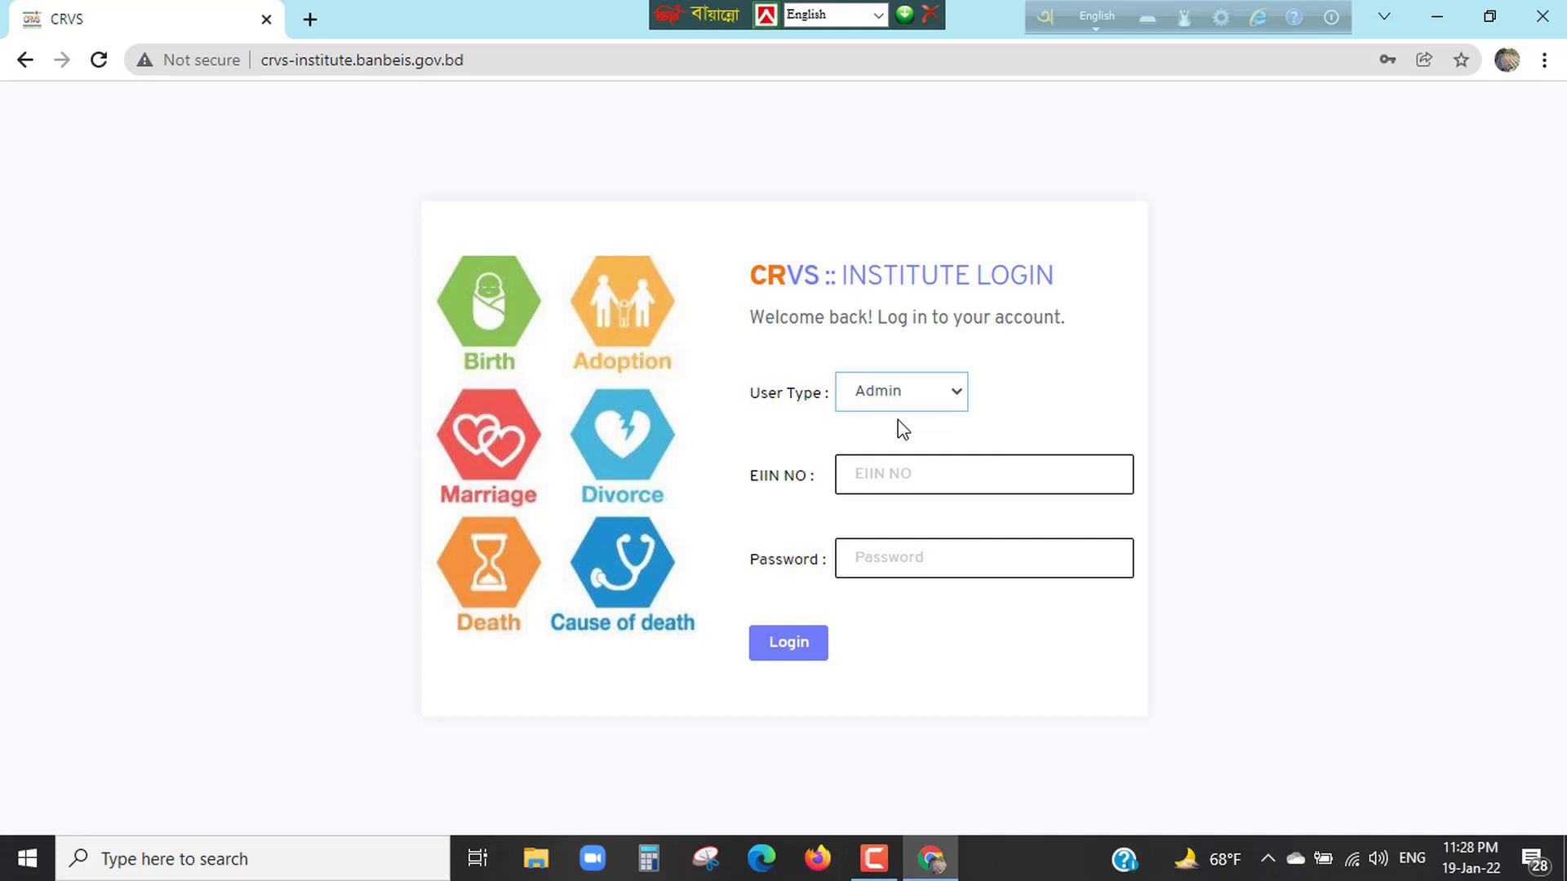
click(914, 474)
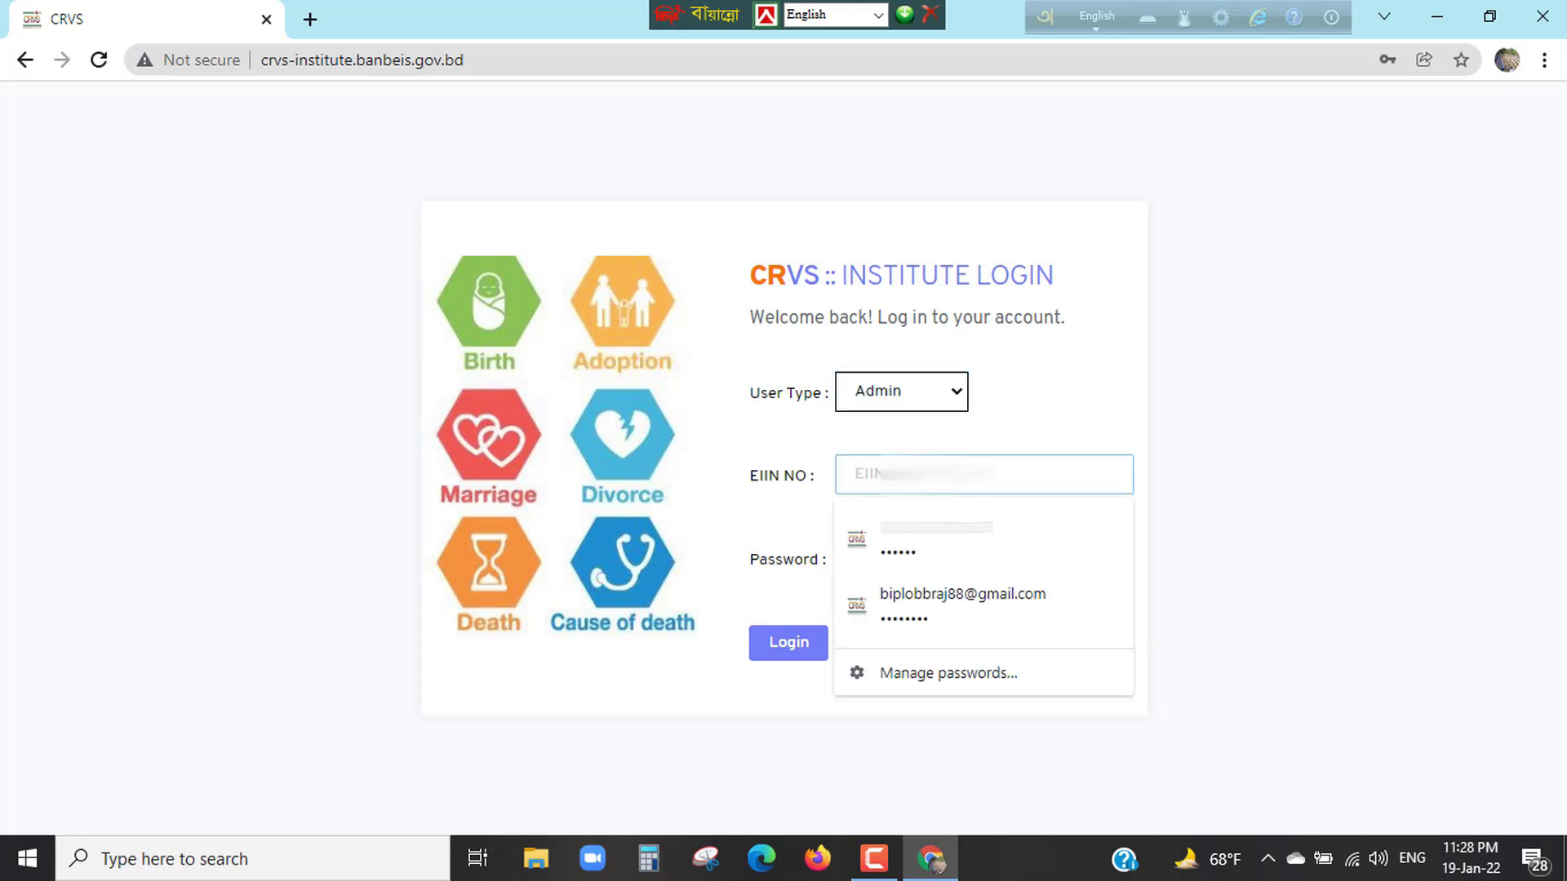
click(918, 535)
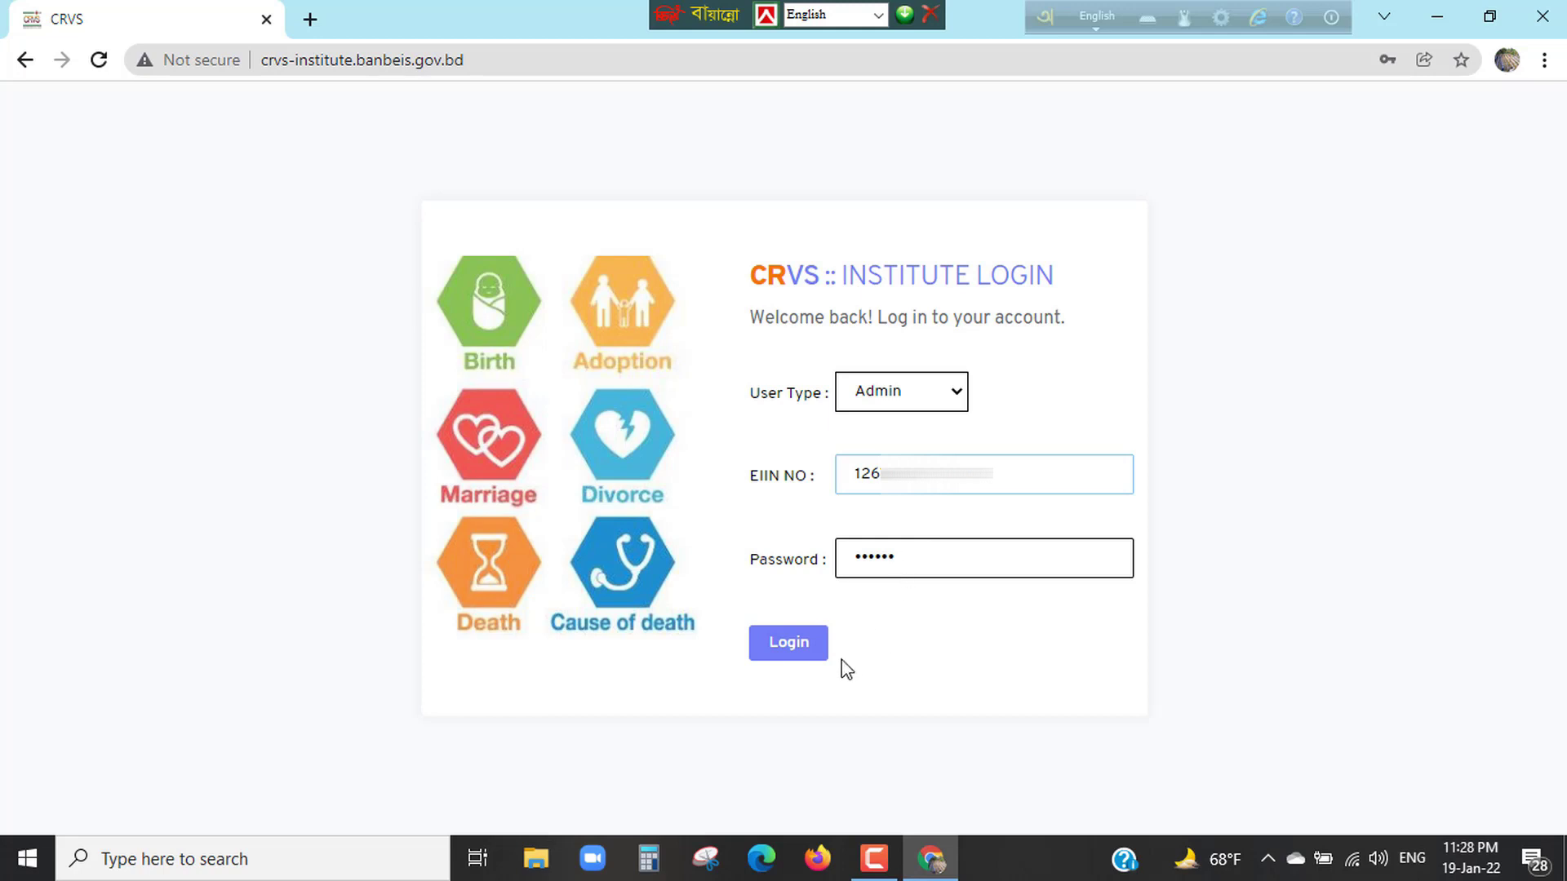
click(787, 649)
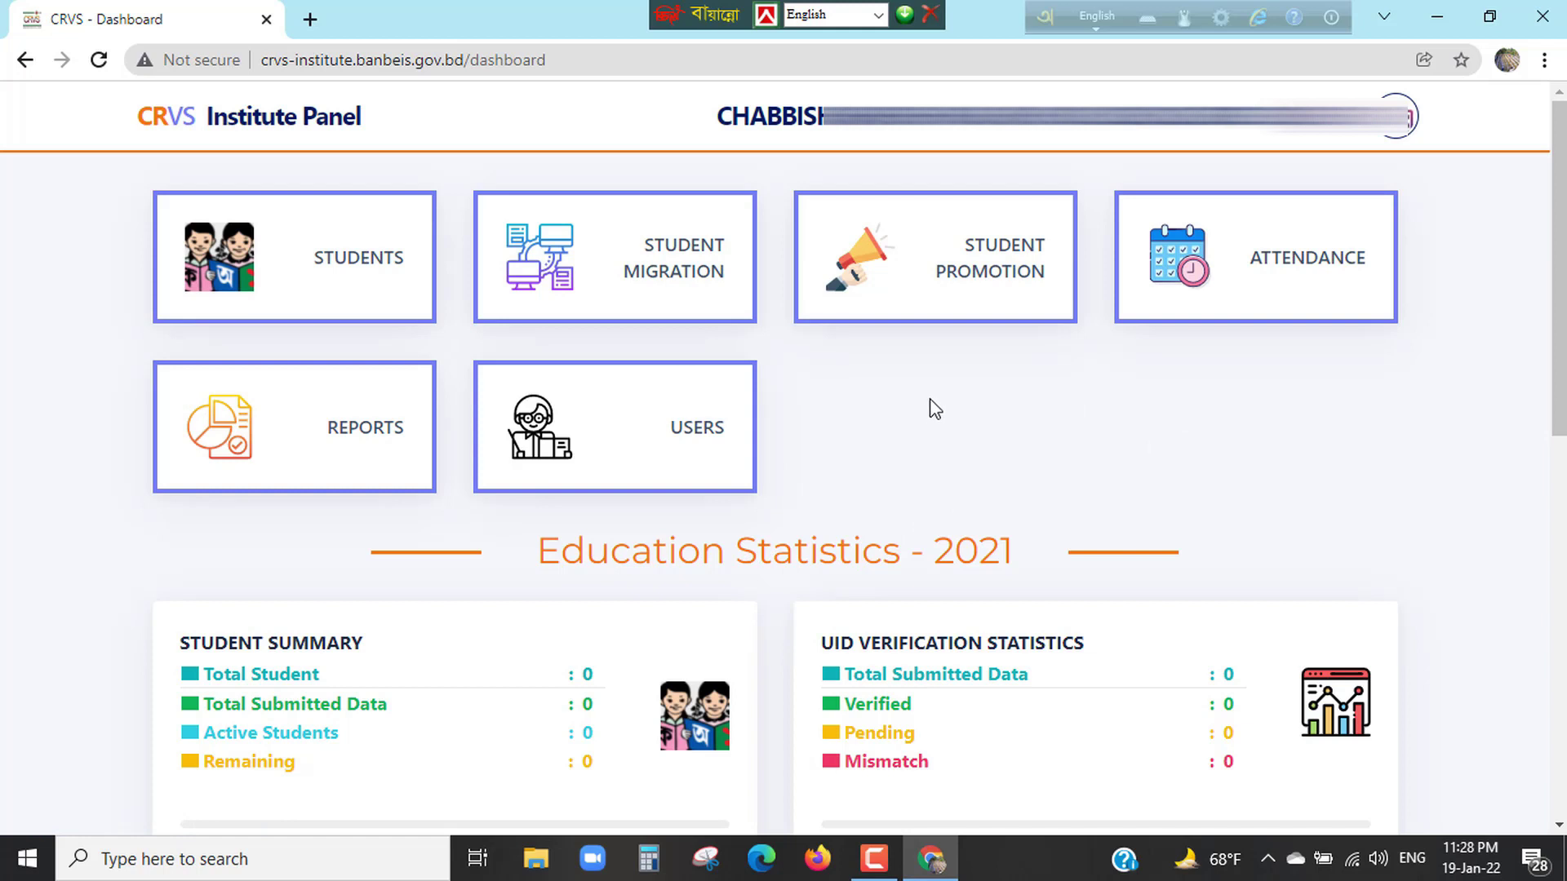
Examine the dashboard's module options, Education Statistics - 2021 summaries and class-wise student table.
mouse_move(385, 257)
scroll(1028, 437, down, 7)
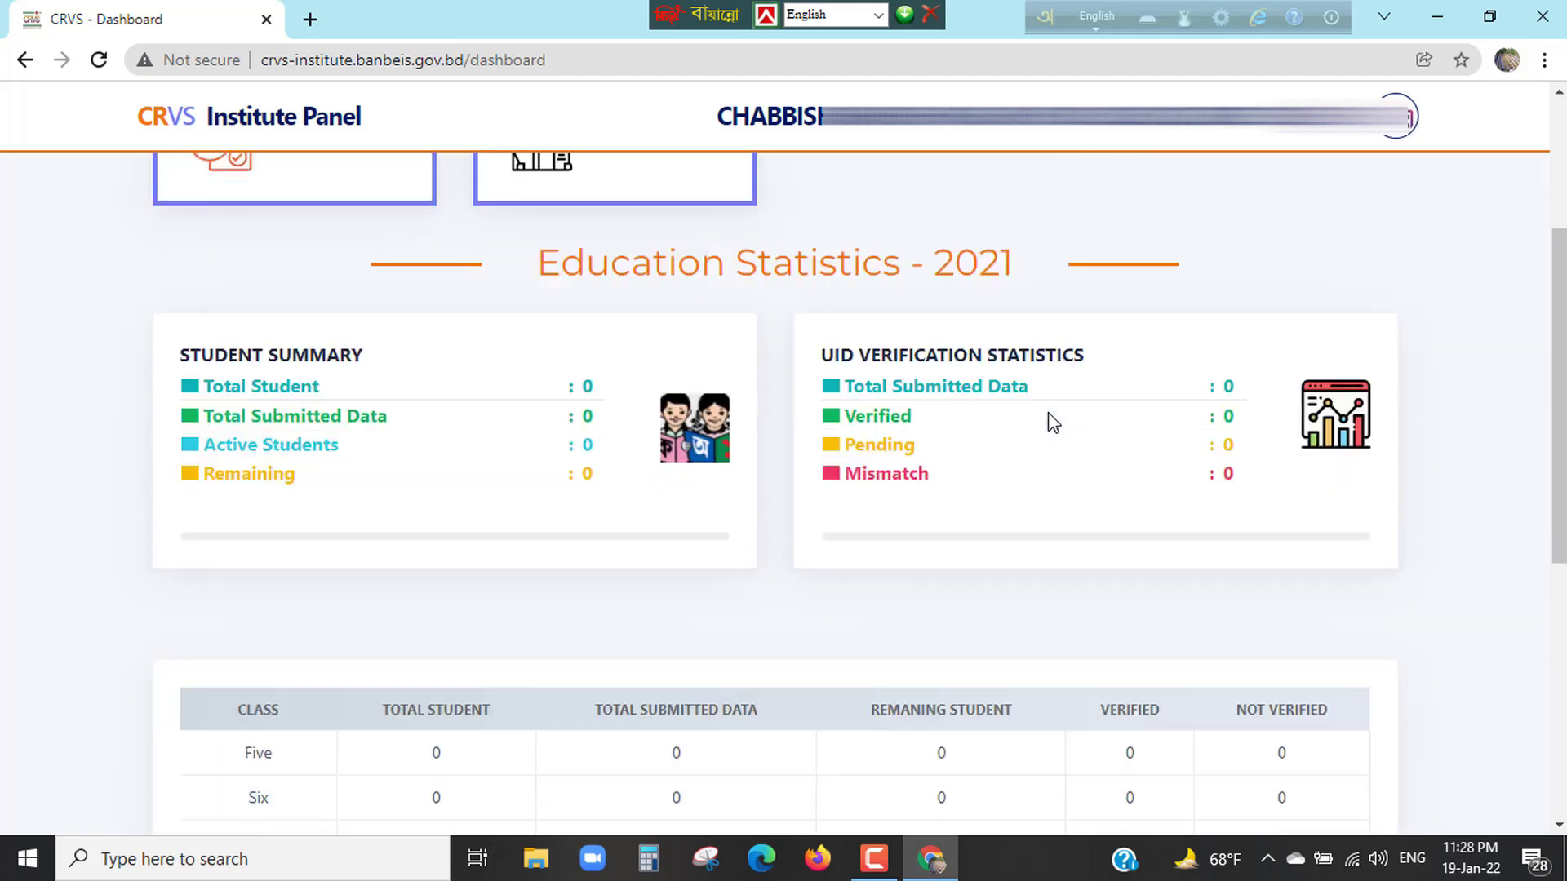
scroll(963, 480, down, 3)
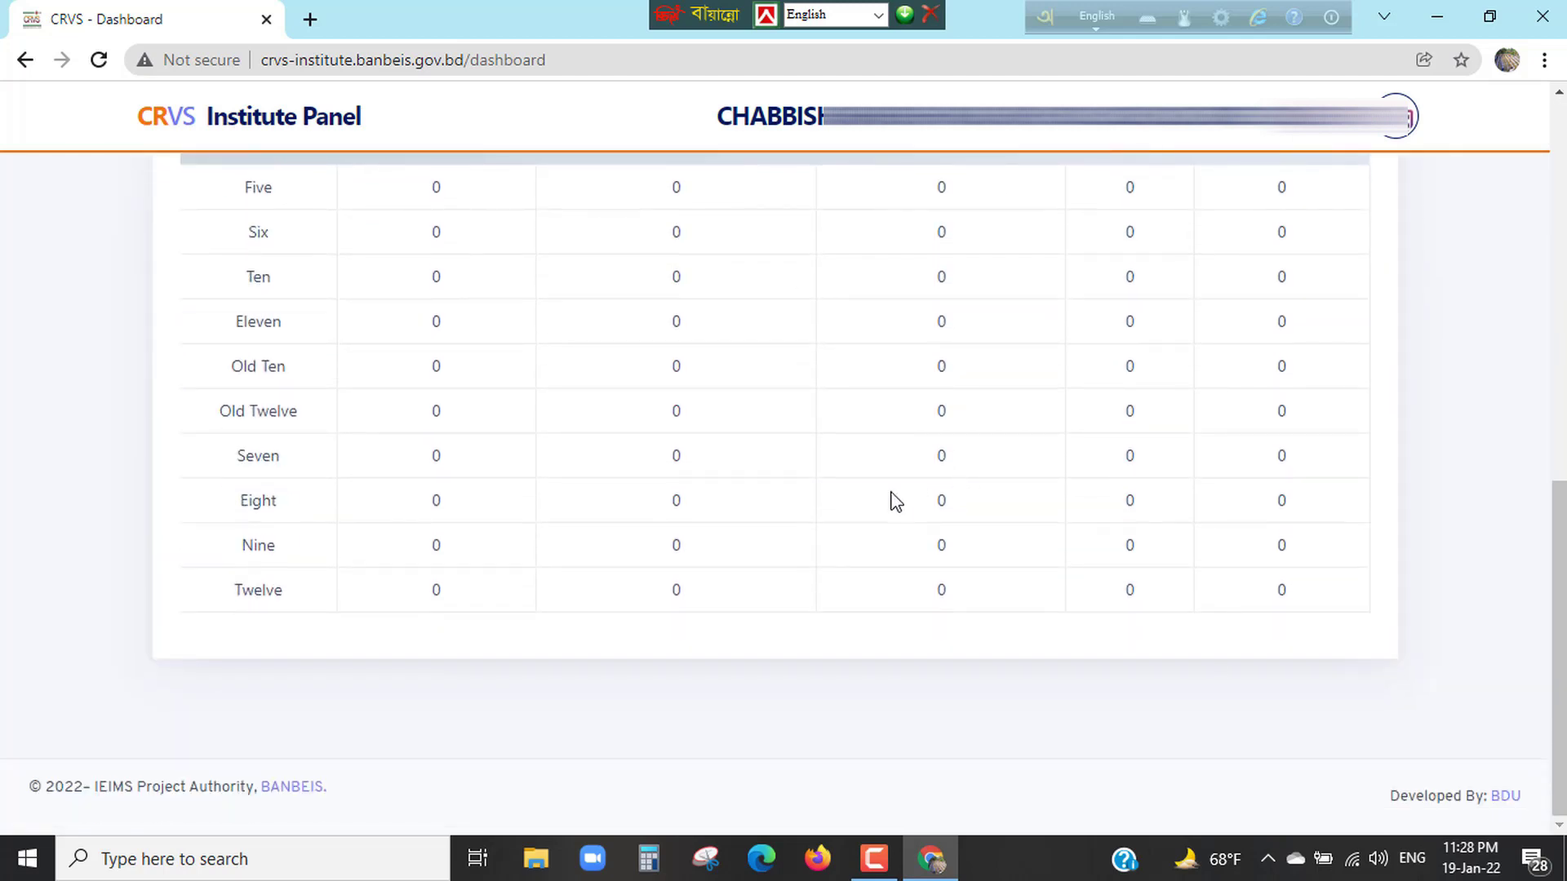
scroll(605, 544, up, 7)
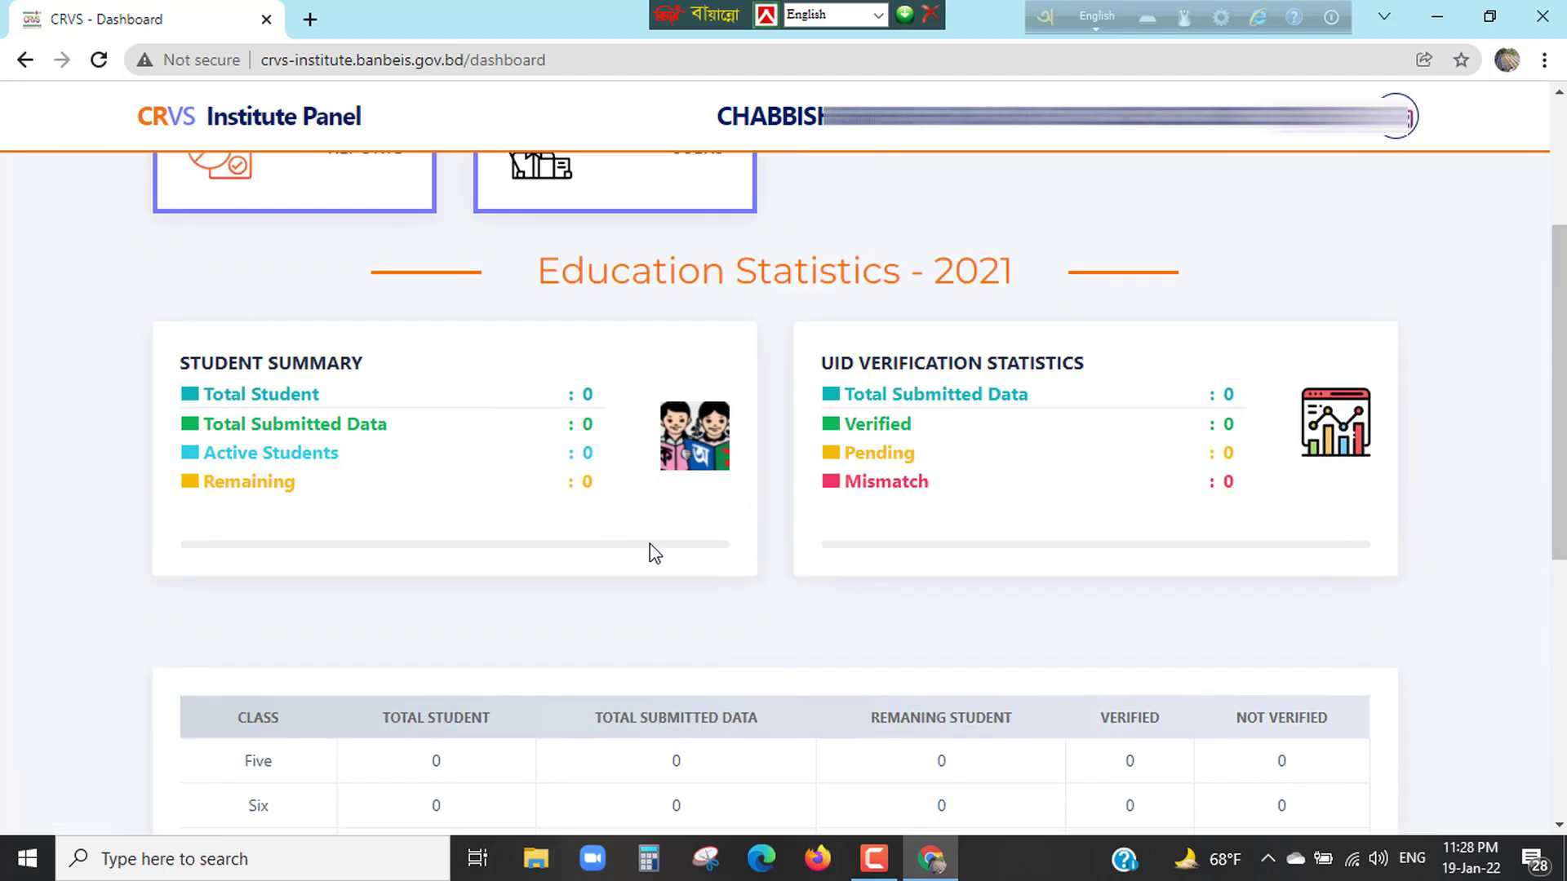
scroll(663, 545, up, 3)
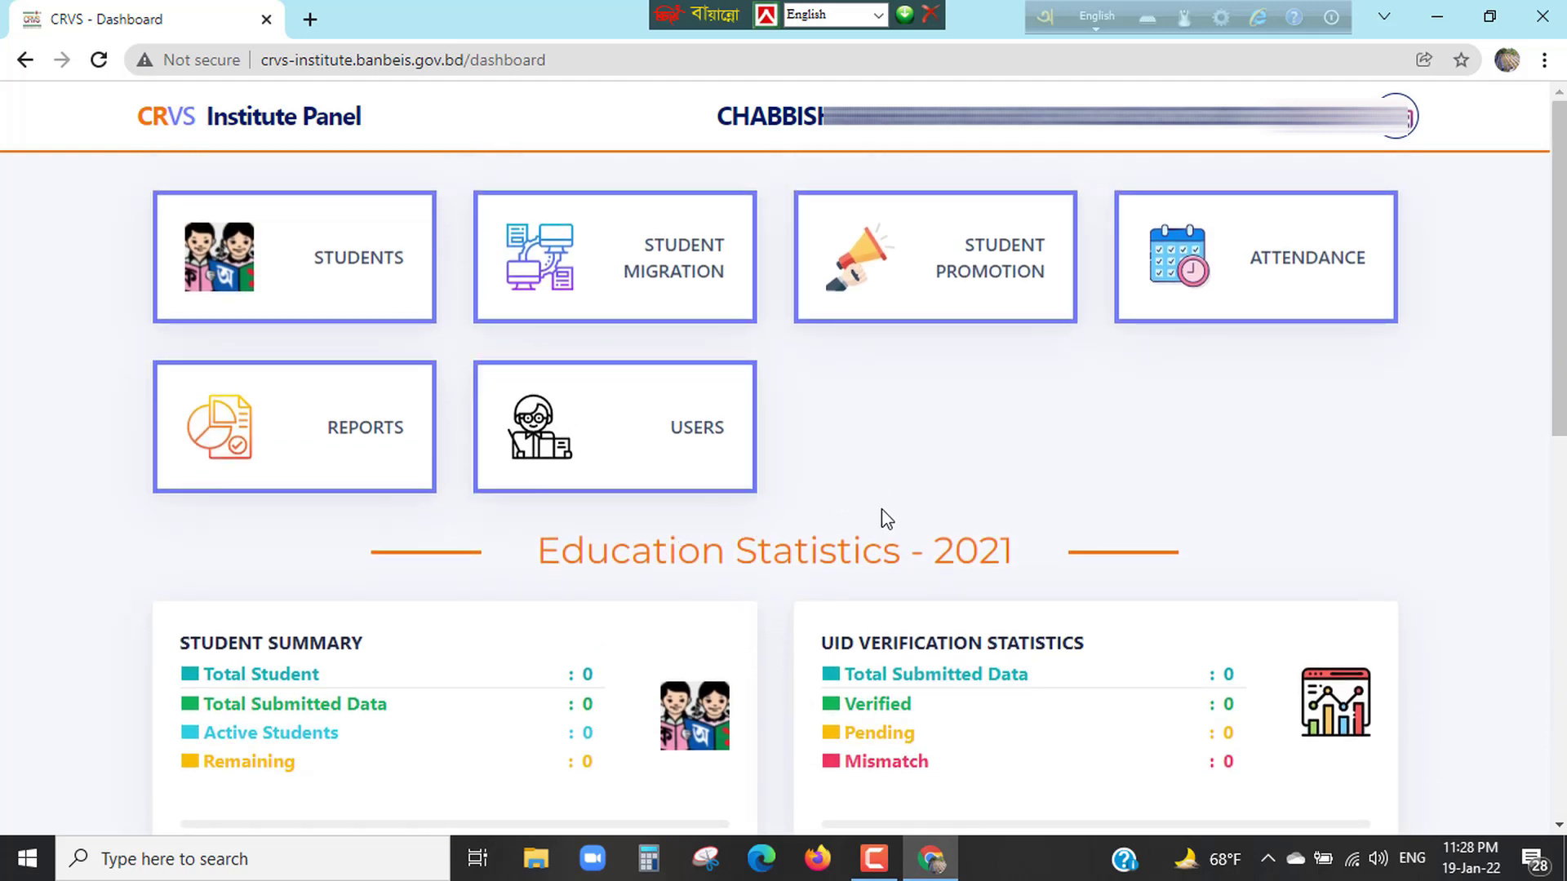
scroll(874, 518, down, 5)
scroll(811, 512, up, 5)
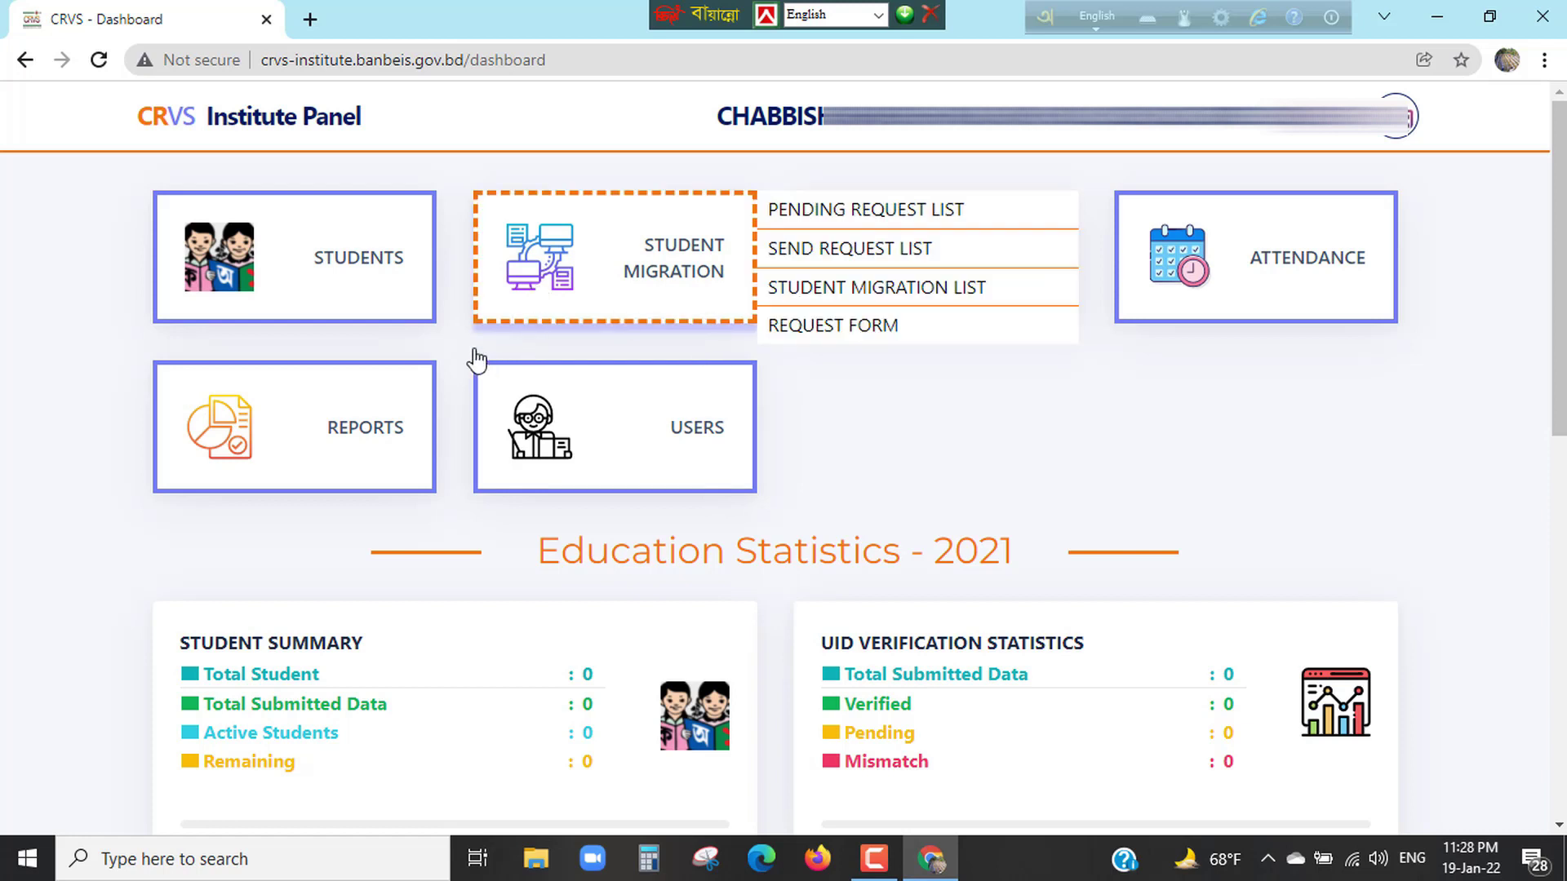
mouse_move(340, 336)
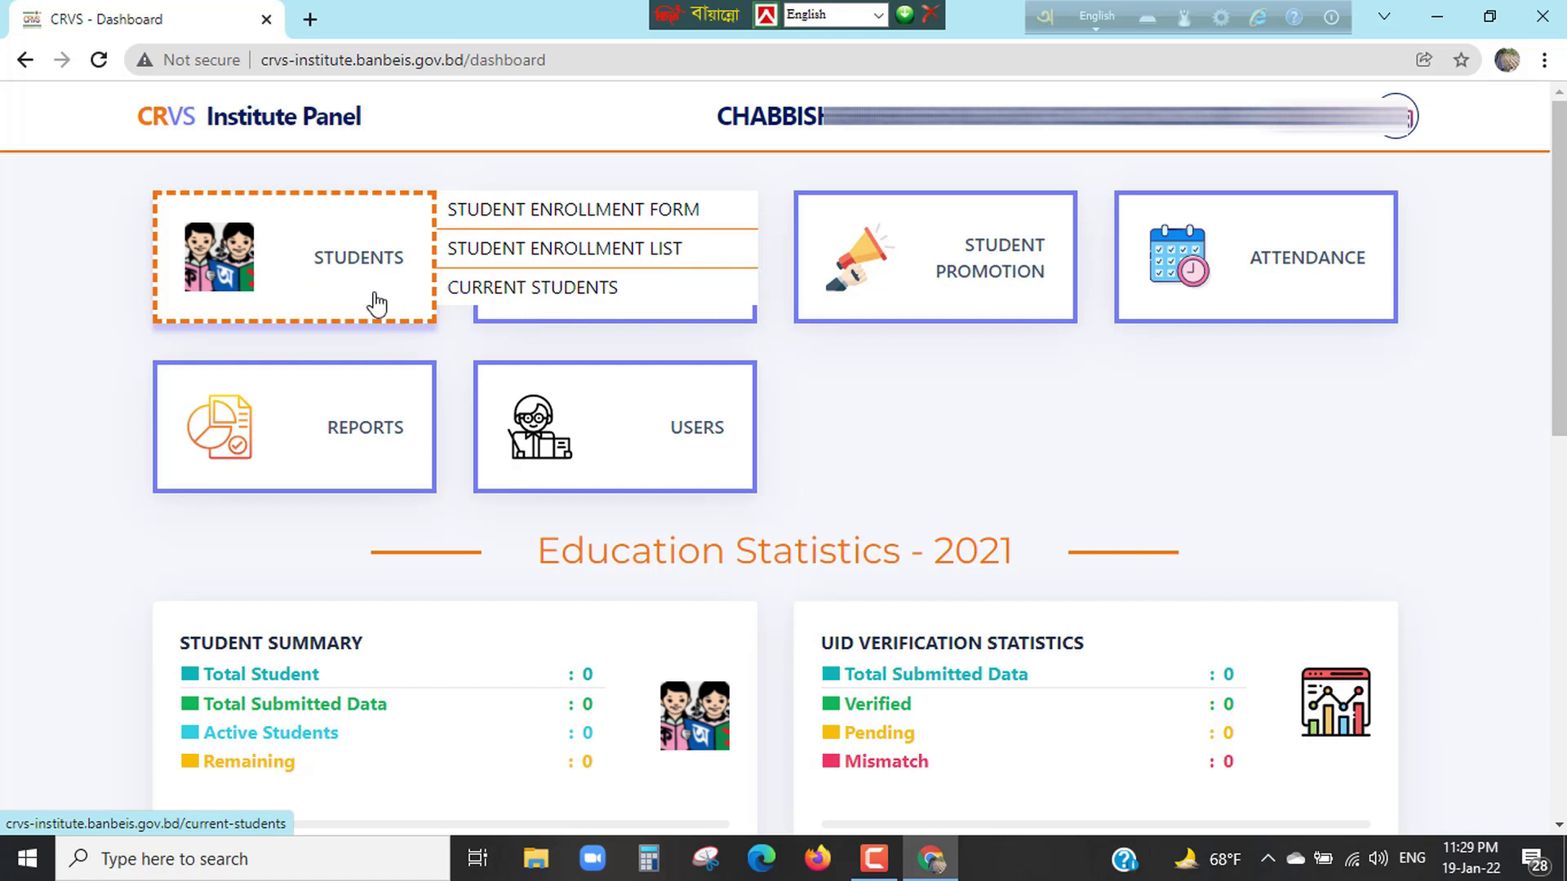
View the blank form for adding an institute user, and return to the dashboard.
mouse_move(498, 481)
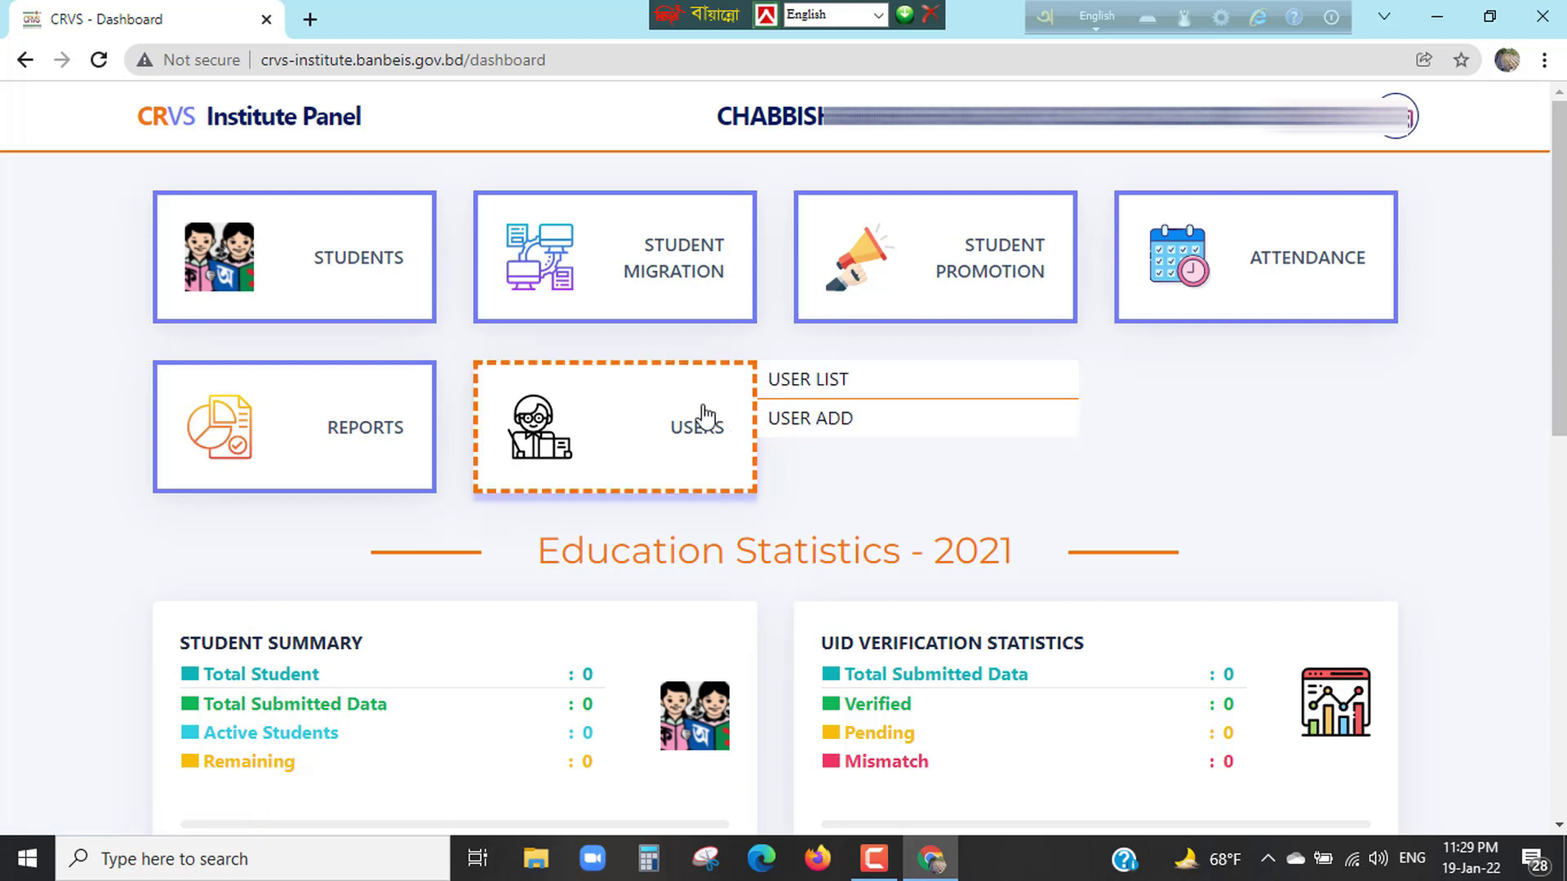
click(812, 420)
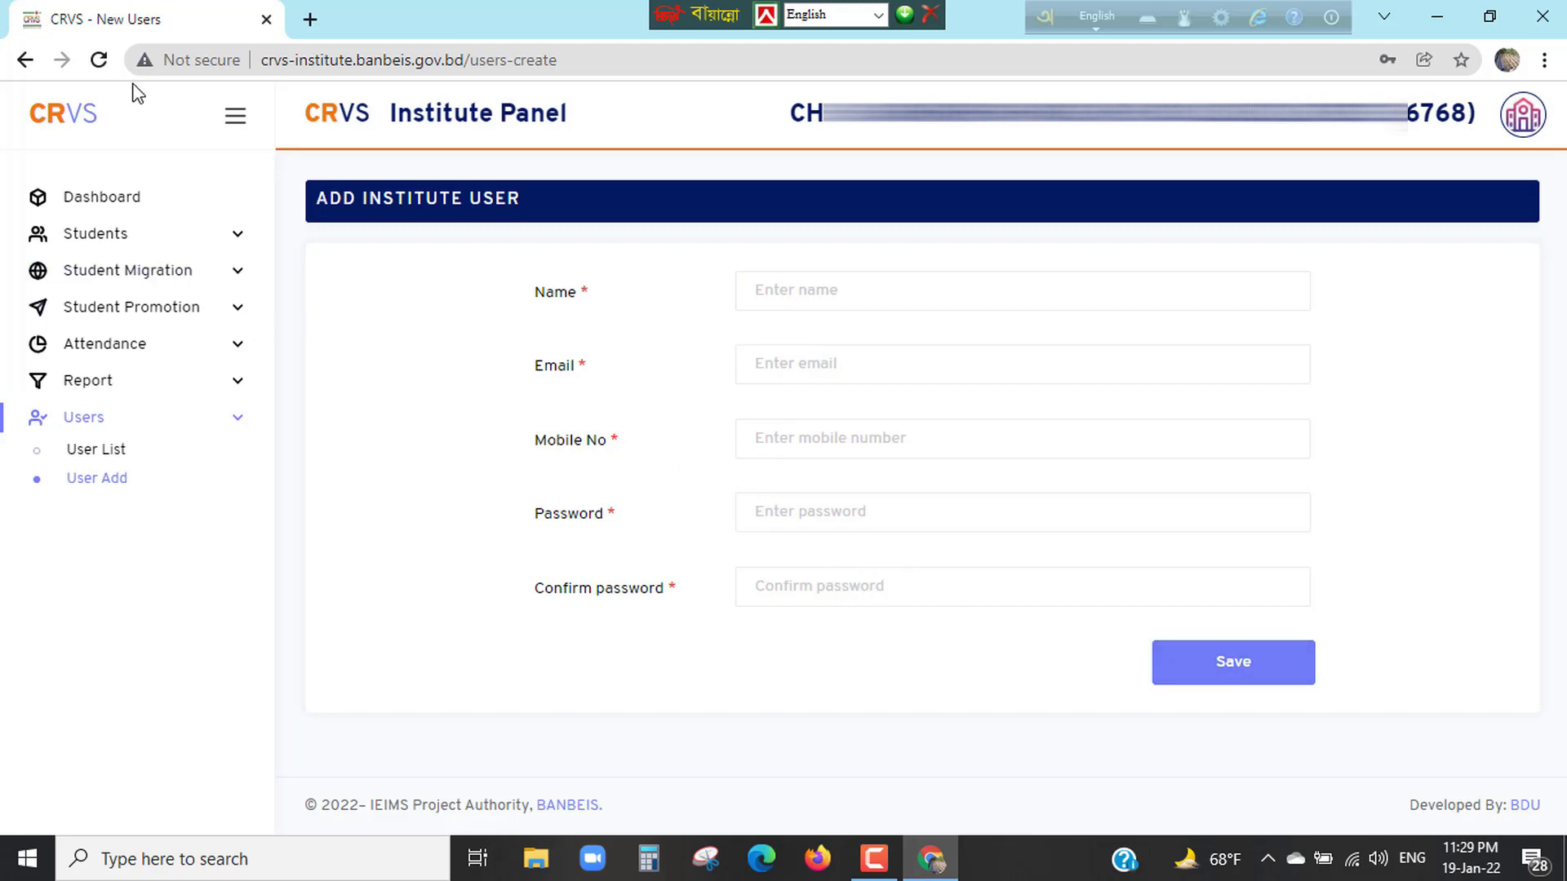
click(30, 62)
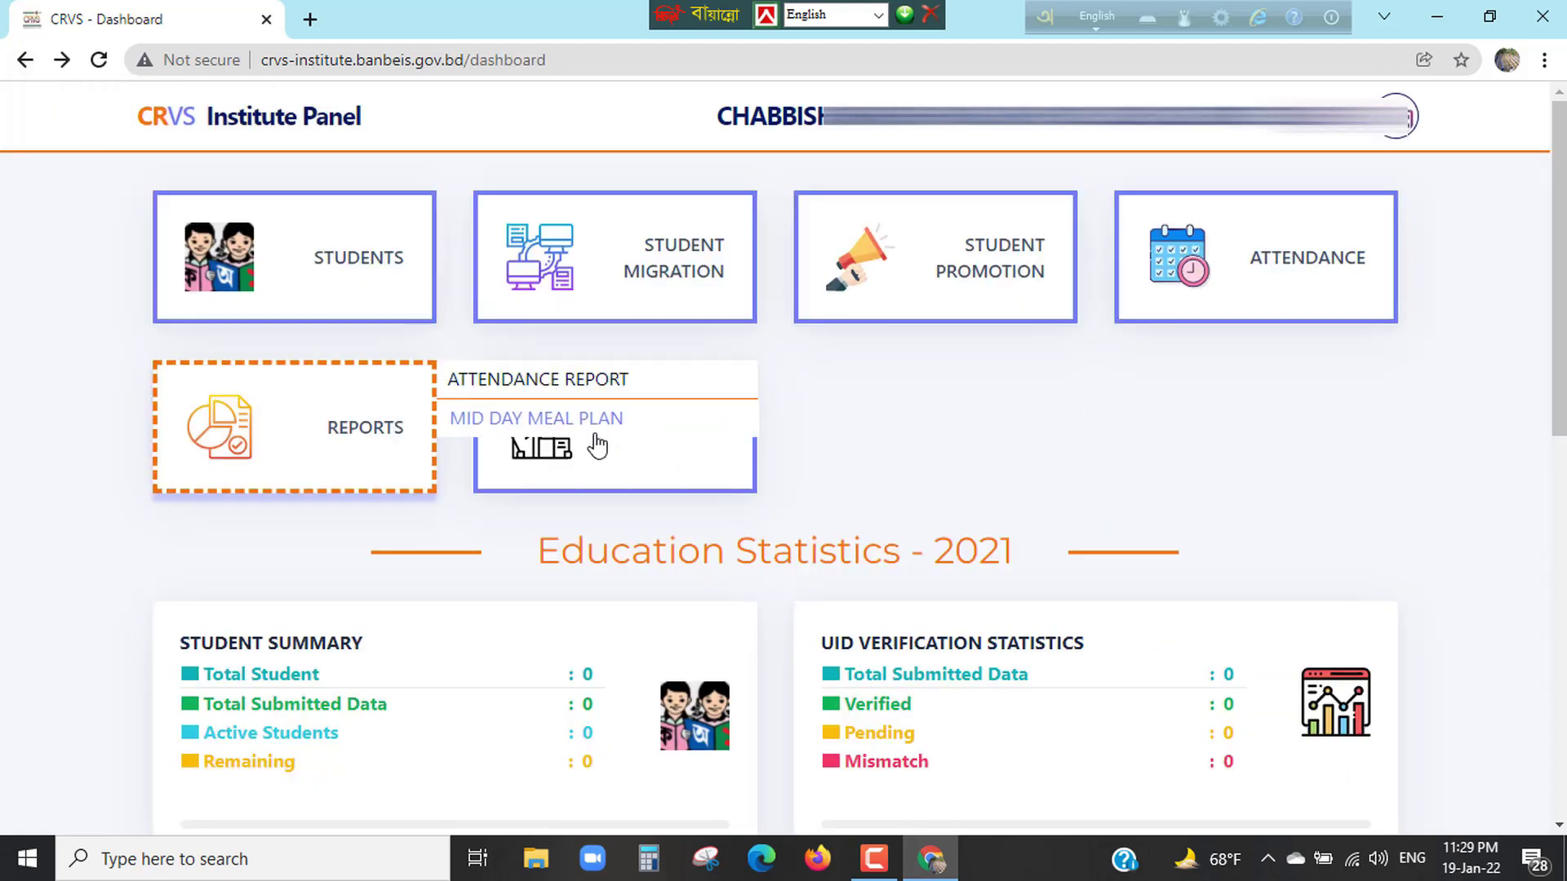
Open the existing institute user's record for editing from the user list.
mouse_move(640, 433)
click(812, 380)
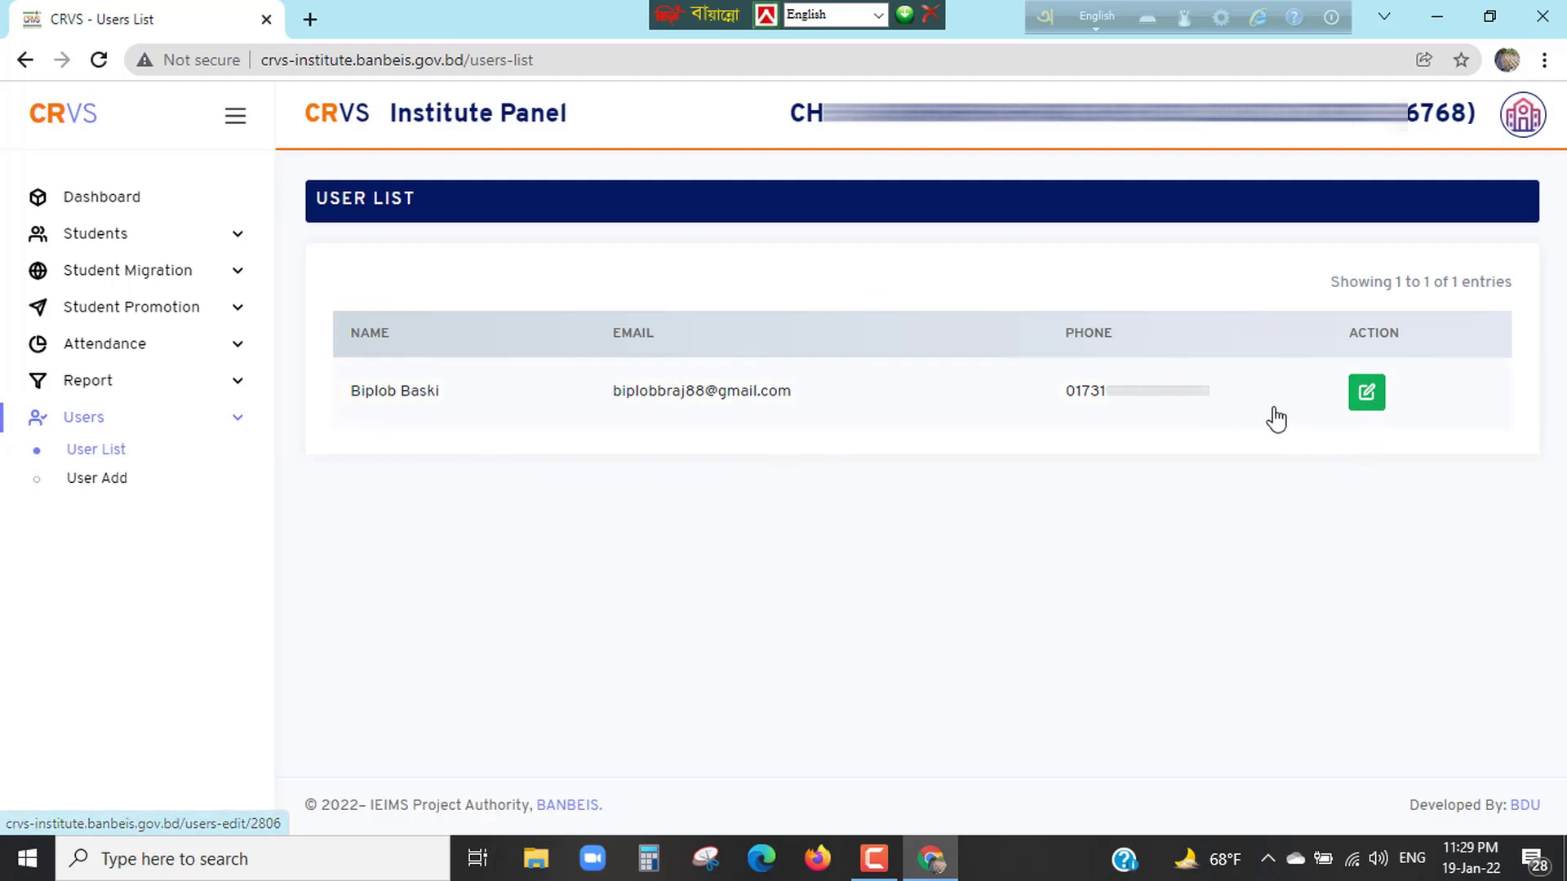
click(1369, 398)
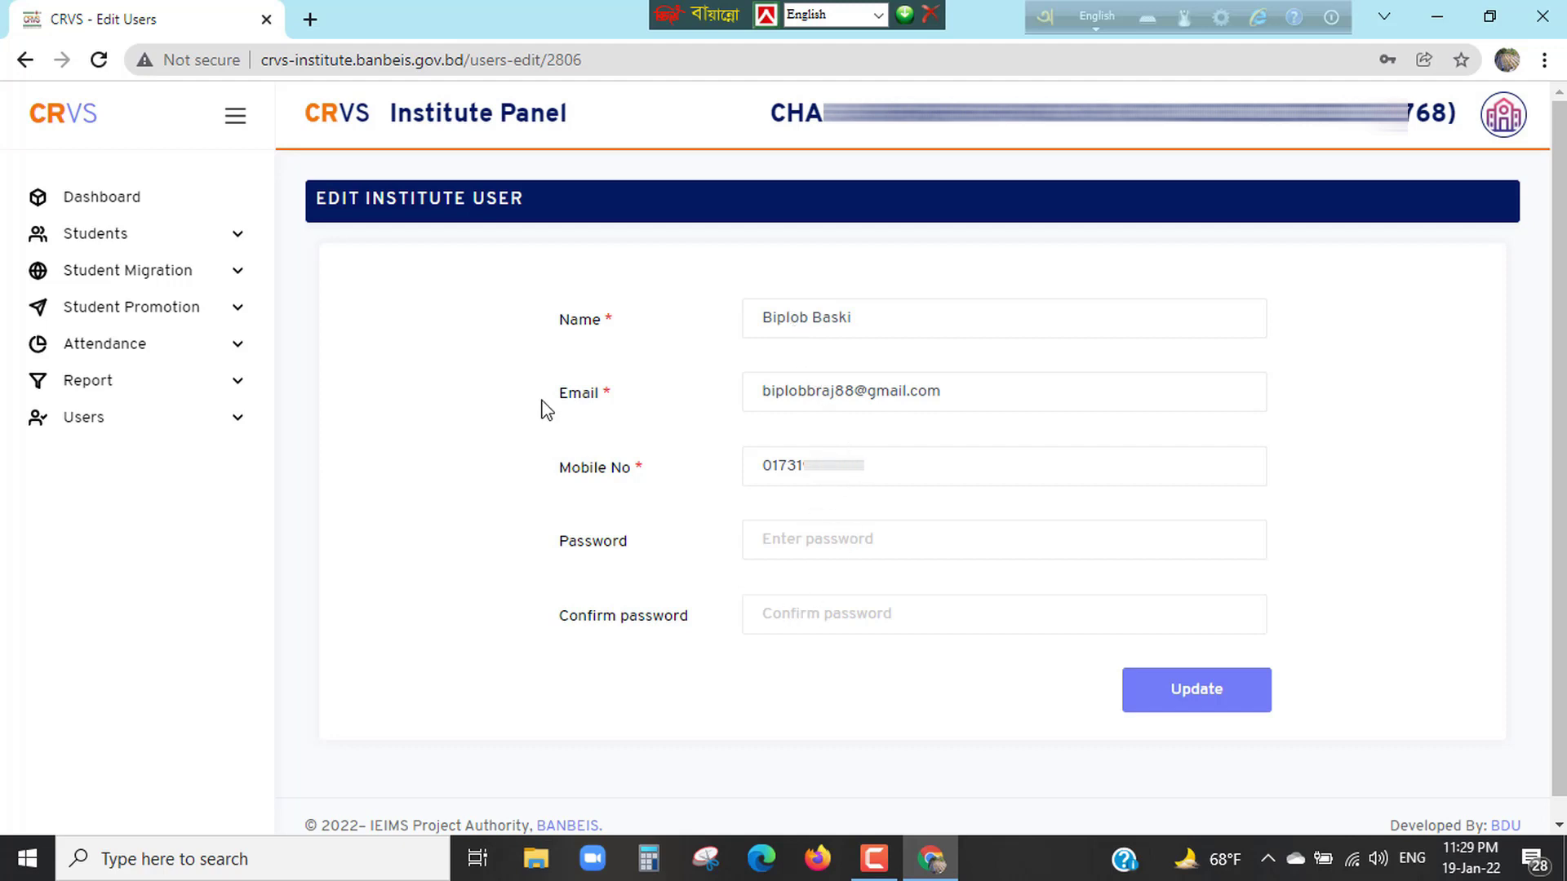
Examine the editable name, email, mobile number and password fields of the existing institute user's record.
click(870, 319)
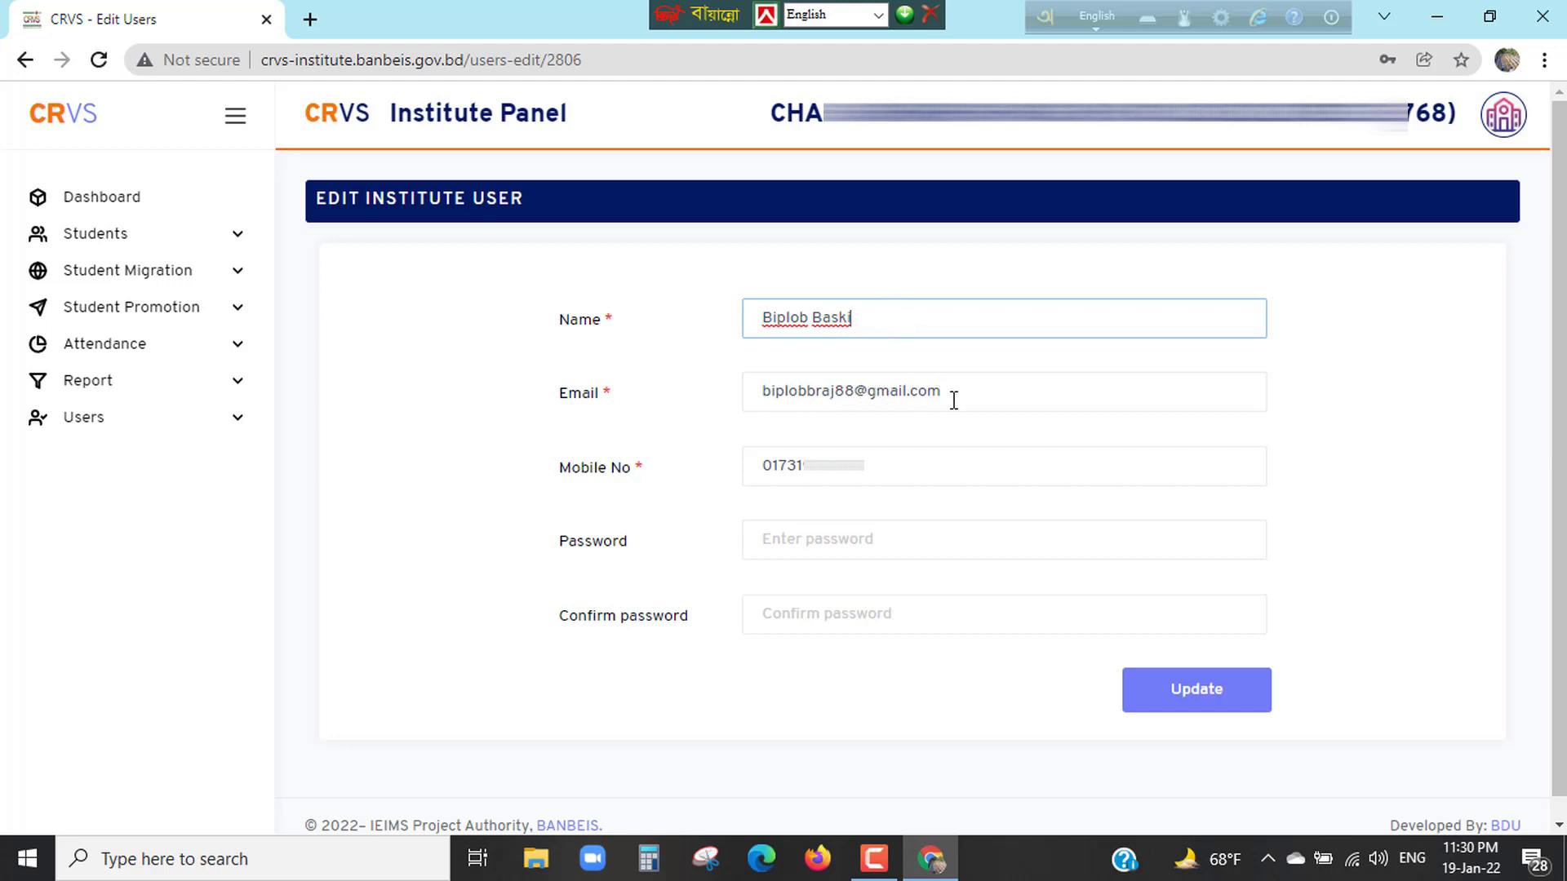
click(874, 467)
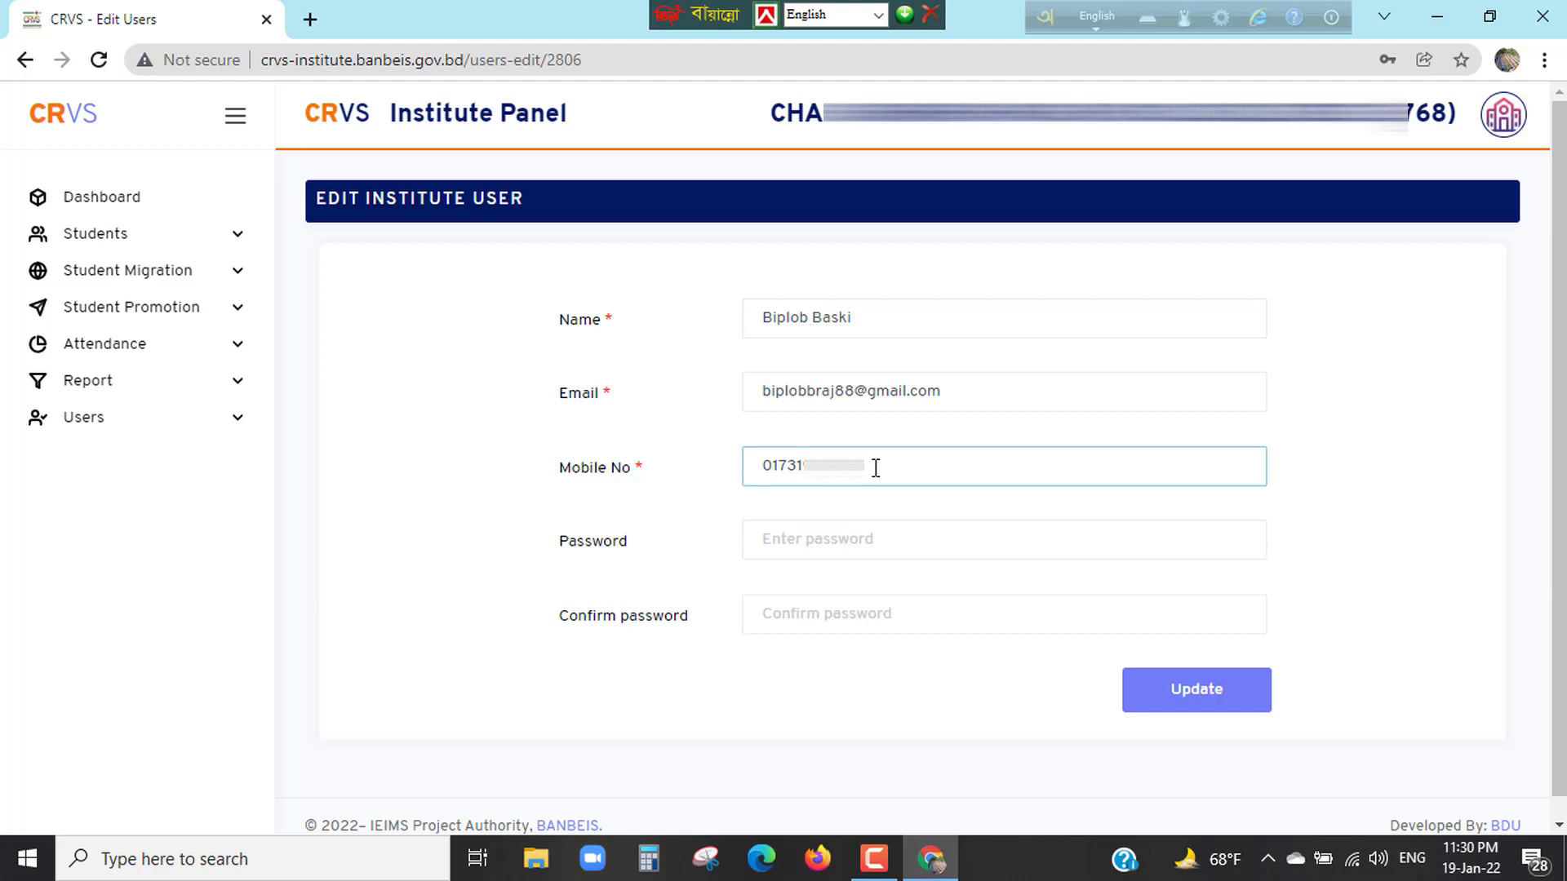
click(784, 540)
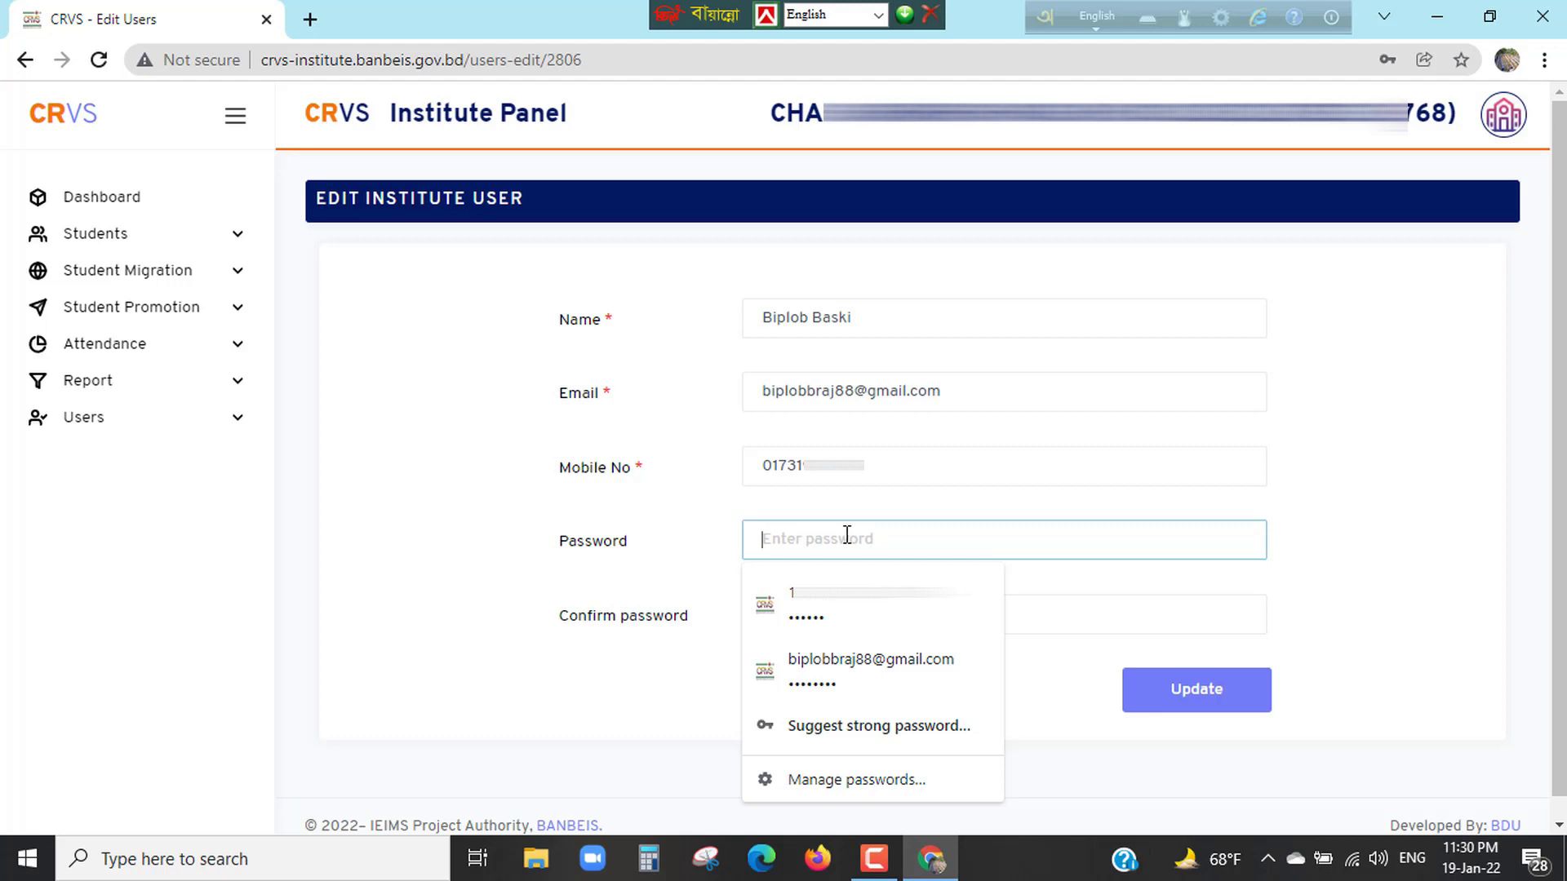
click(857, 508)
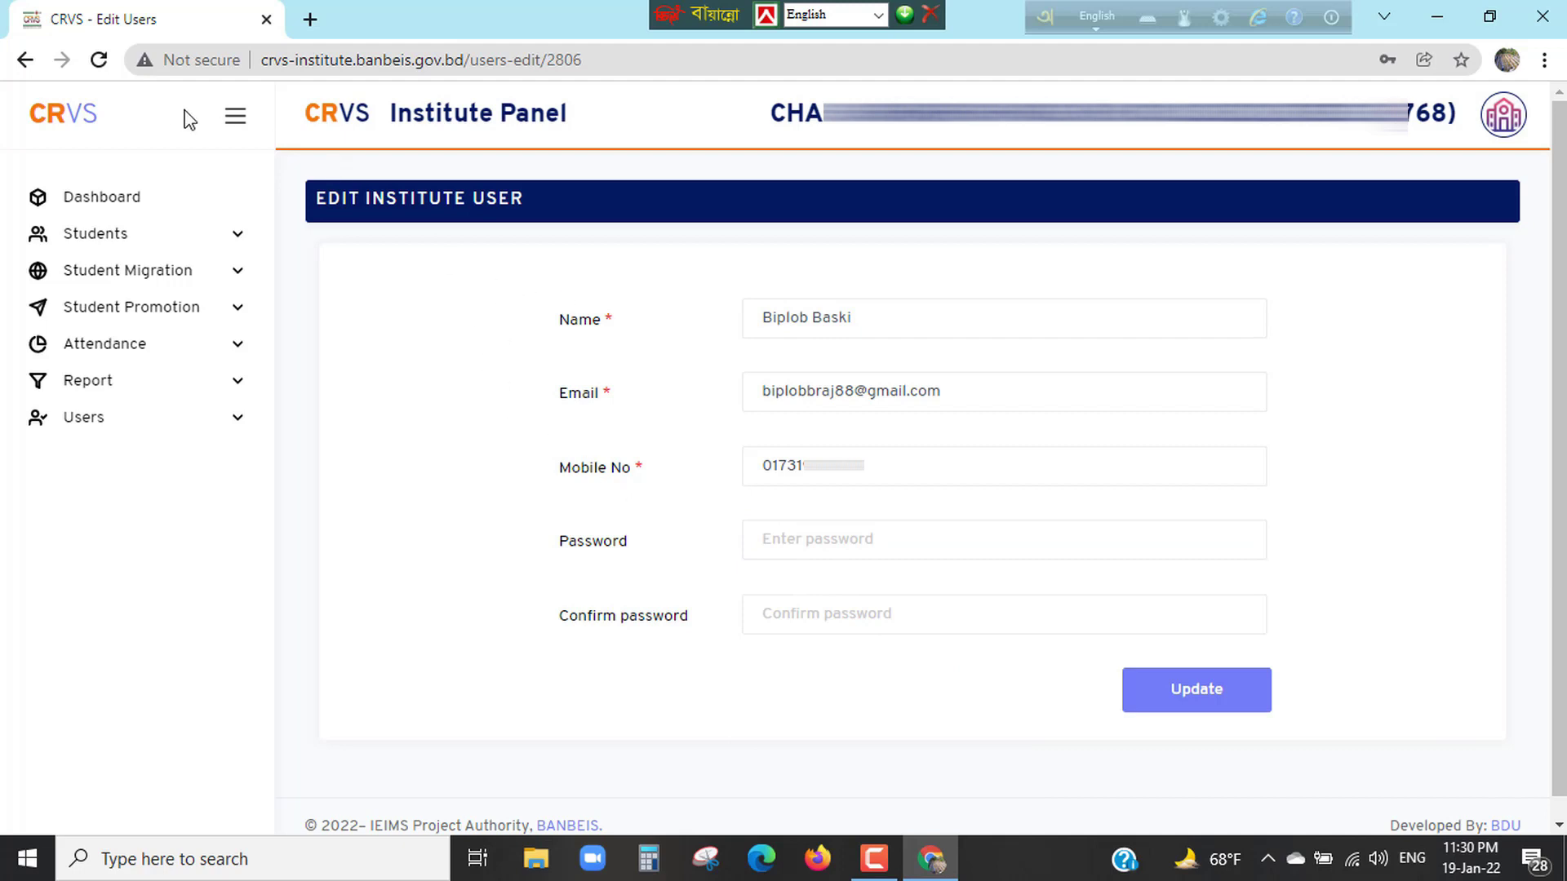
Leave the user record without updating it, return to the dashboard and open the form for adding an institute user.
click(25, 59)
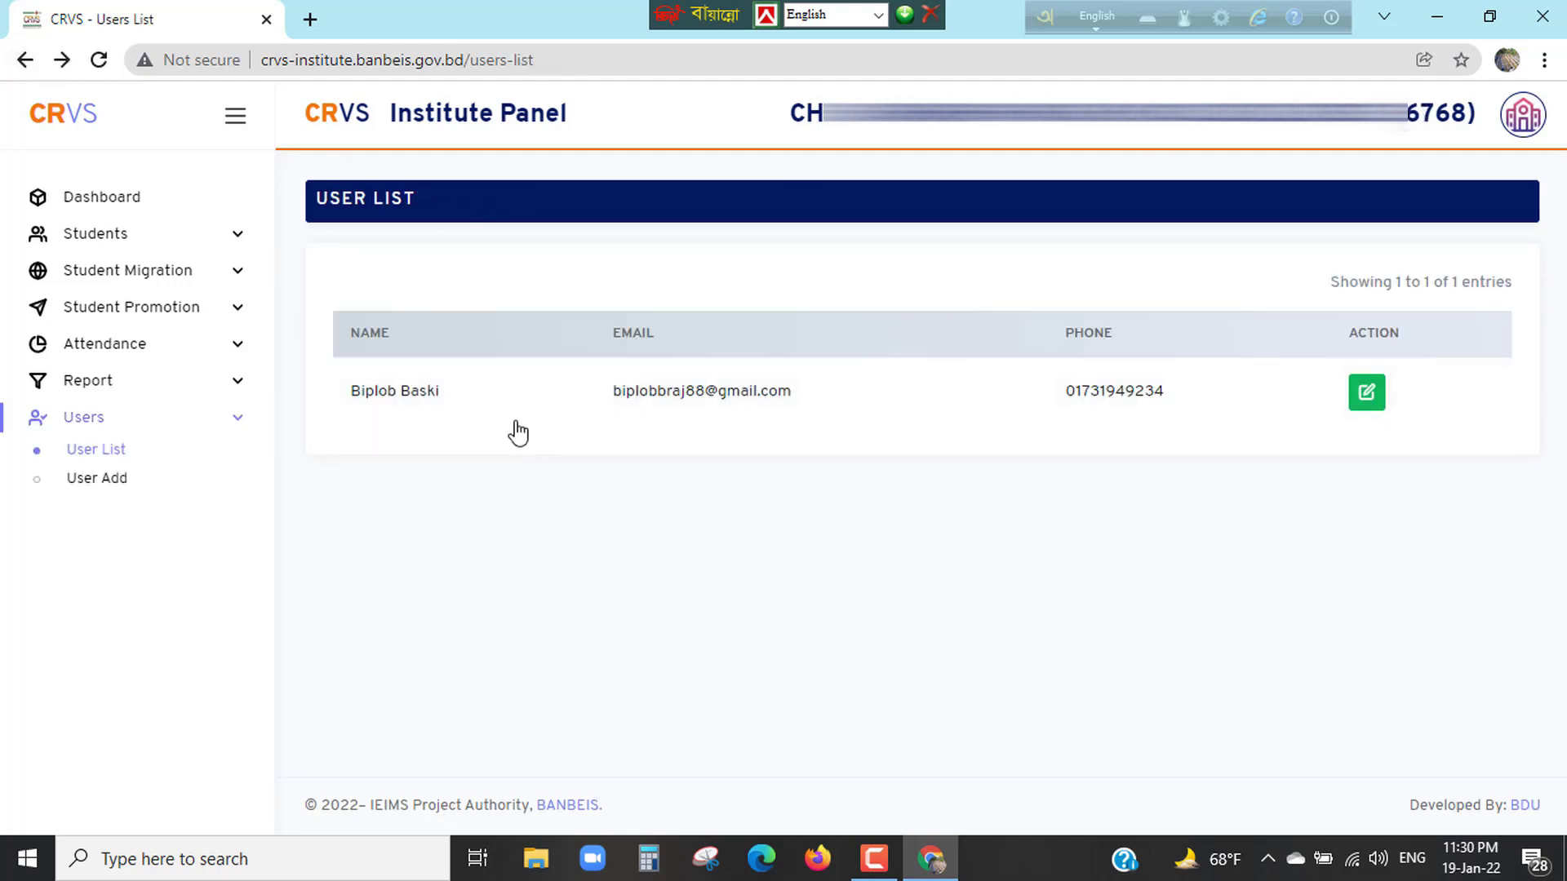
click(25, 59)
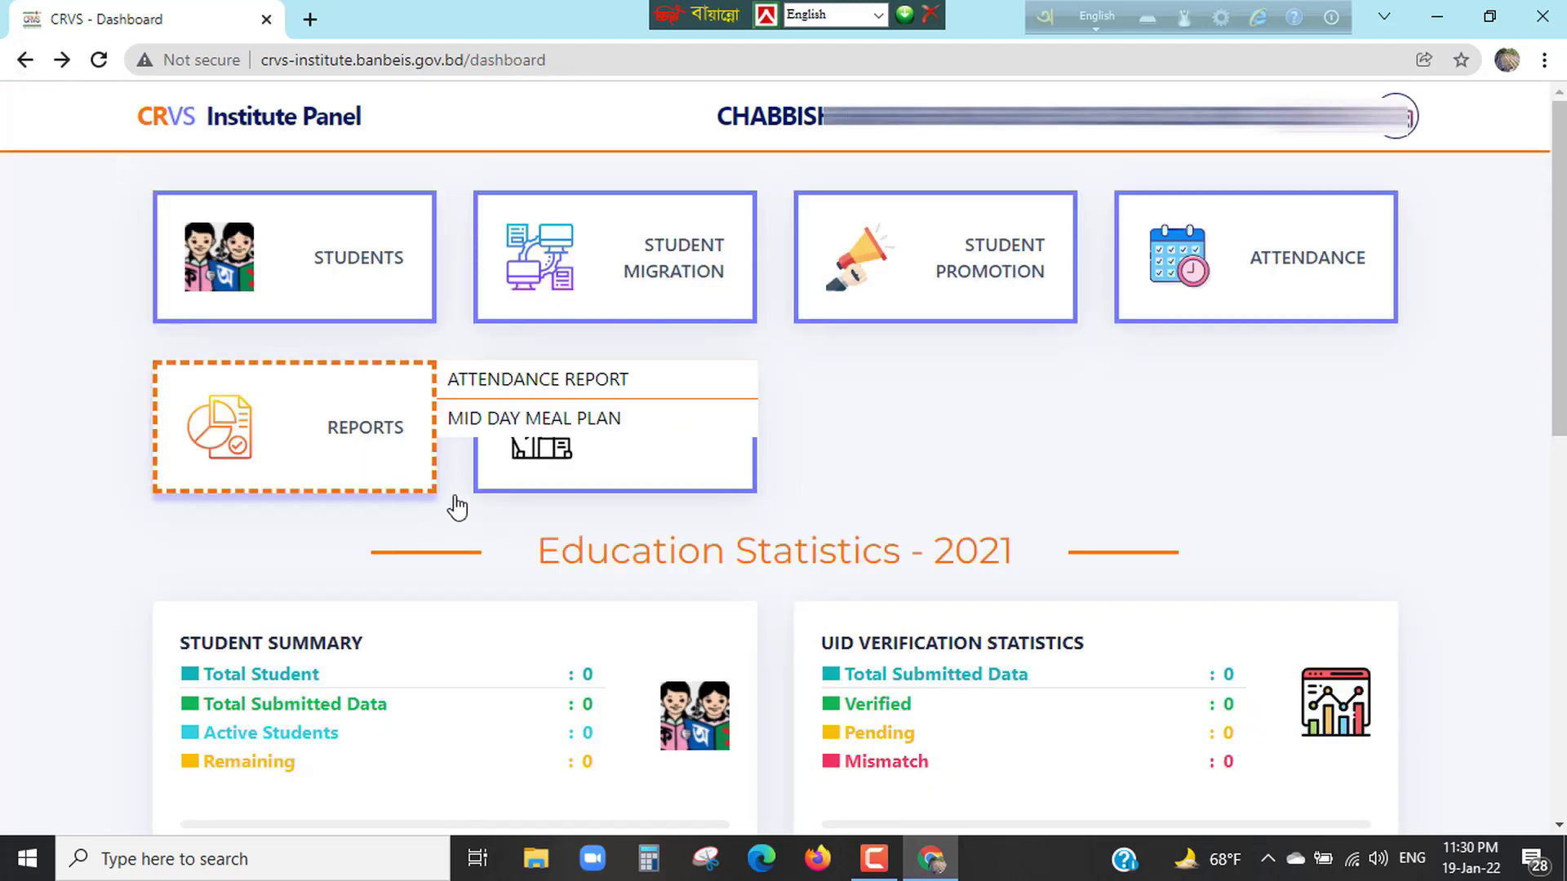
mouse_move(587, 458)
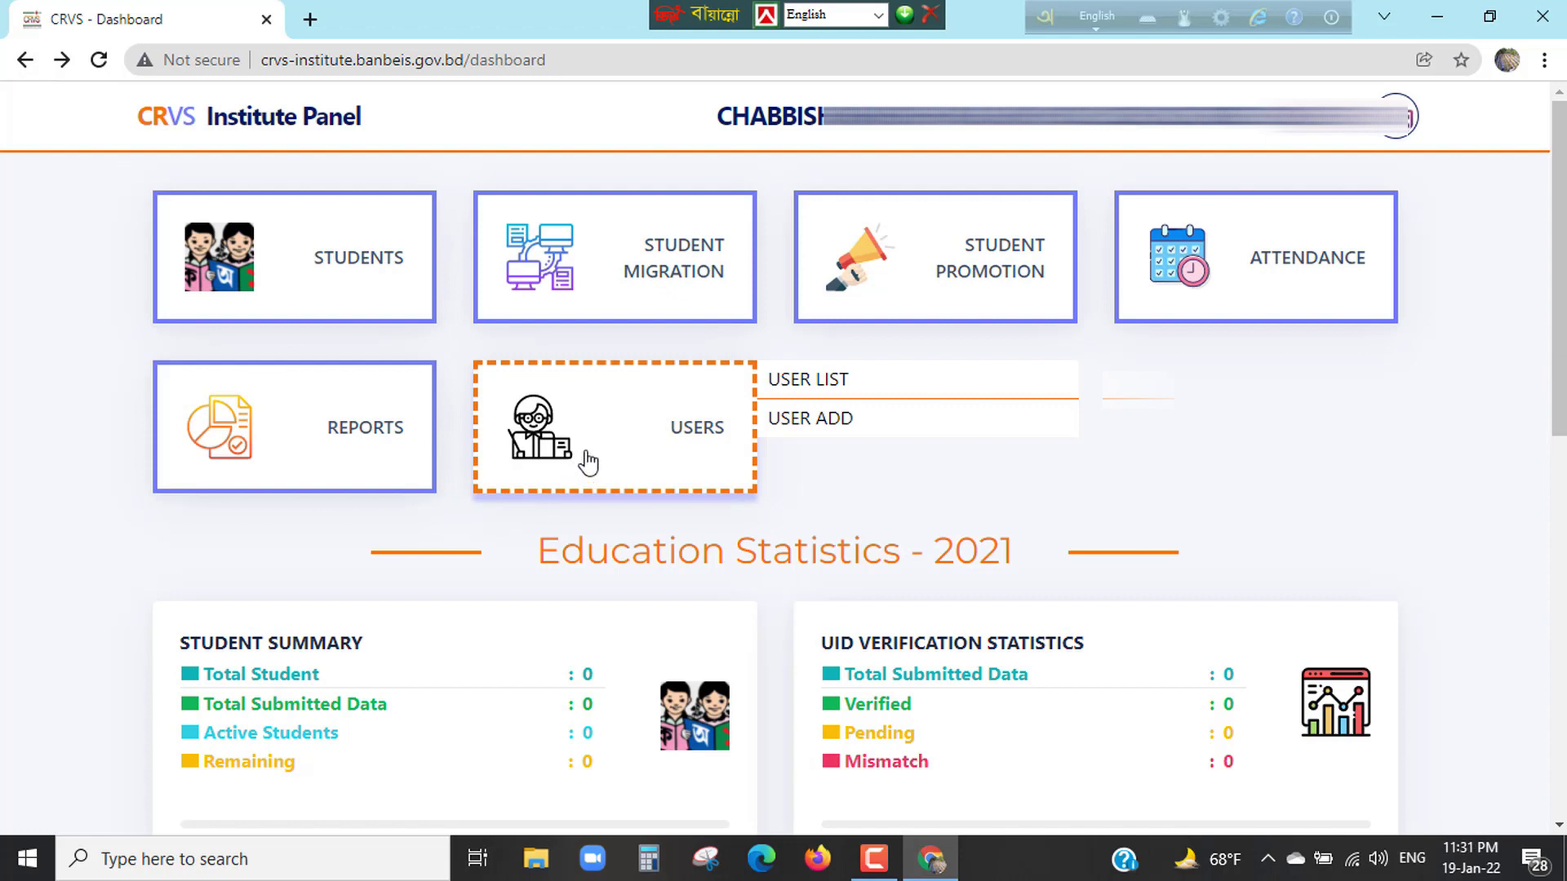
click(804, 434)
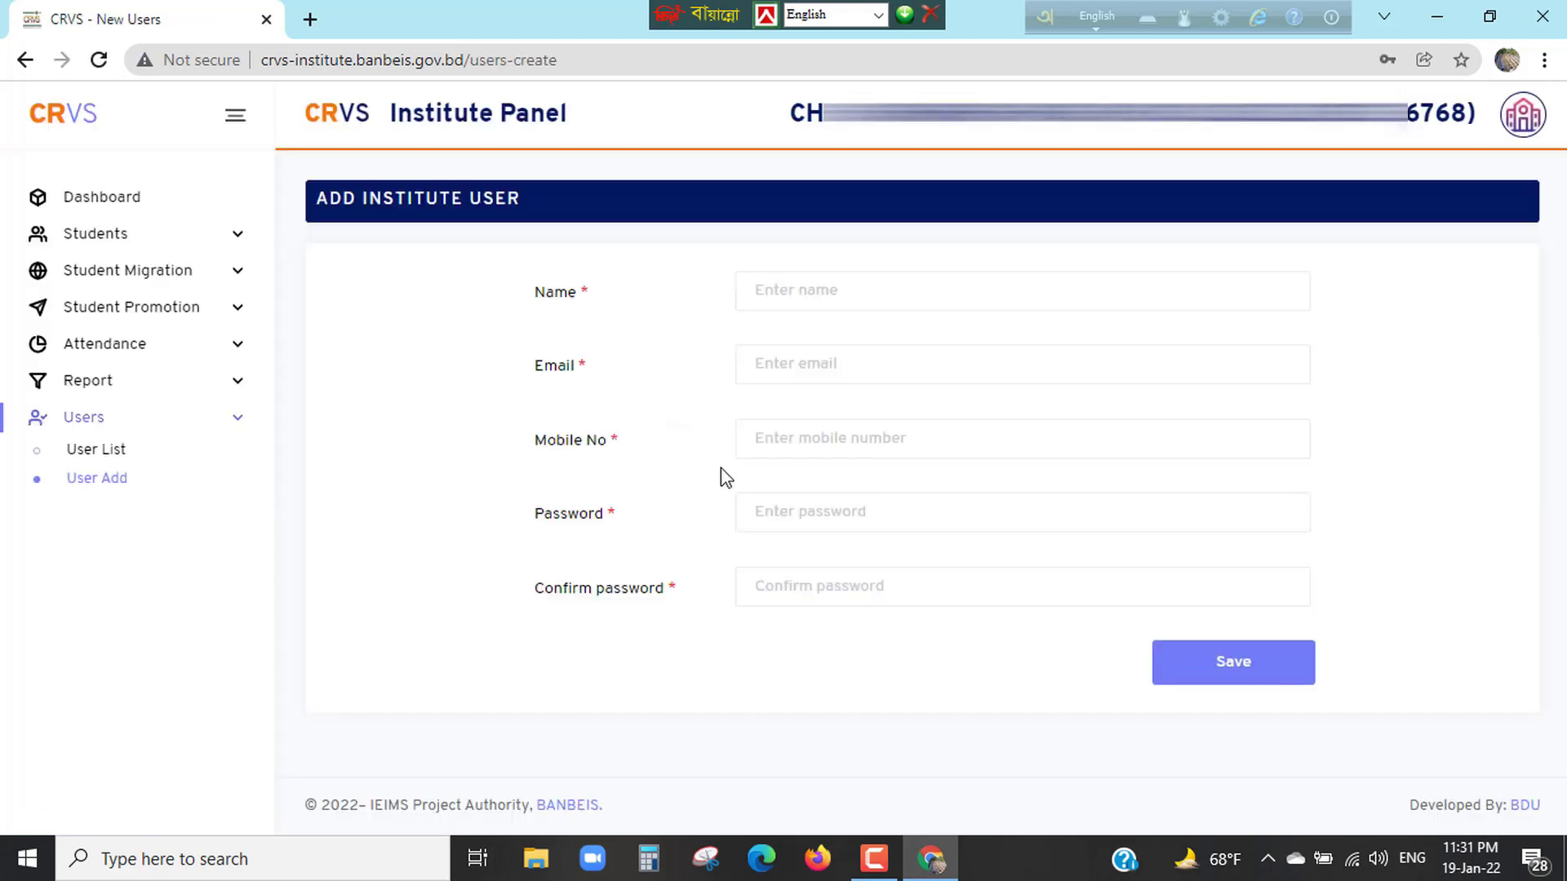